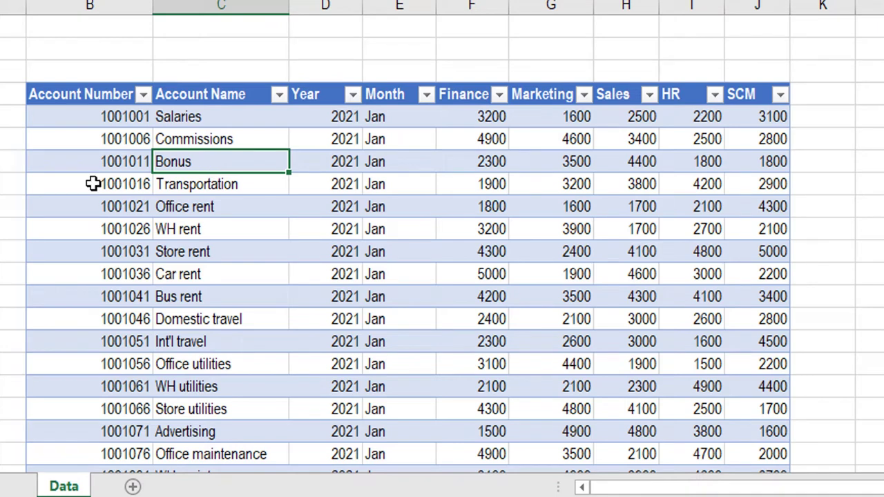
# Review the Jan table's account names, year, month and department amount columns.
pyautogui.click(226, 136)
pyautogui.click(335, 134)
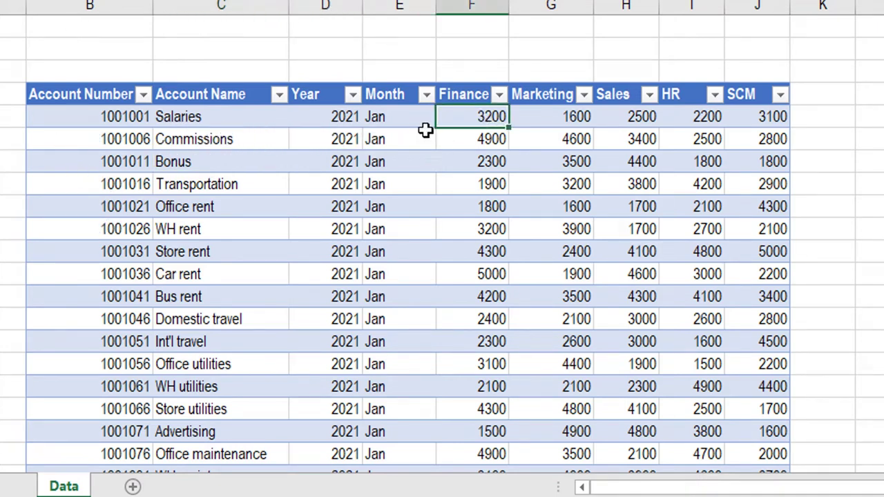
pyautogui.click(381, 116)
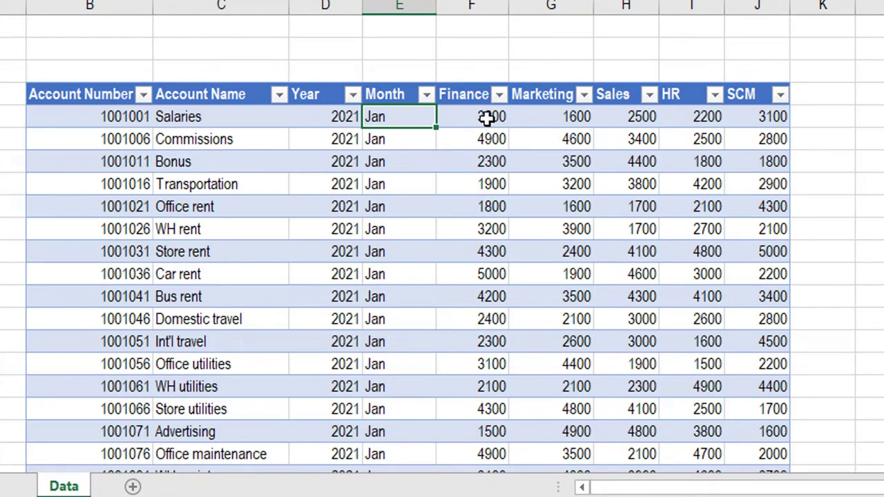
pyautogui.moveTo(488, 117)
pyautogui.mouseDown()
pyautogui.moveTo(521, 176)
pyautogui.moveTo(681, 230)
pyautogui.mouseUp()
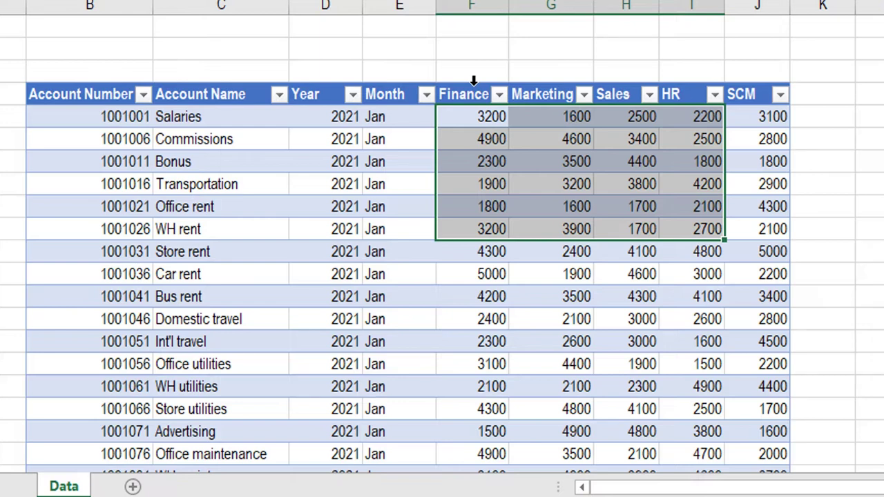
pyautogui.click(391, 175)
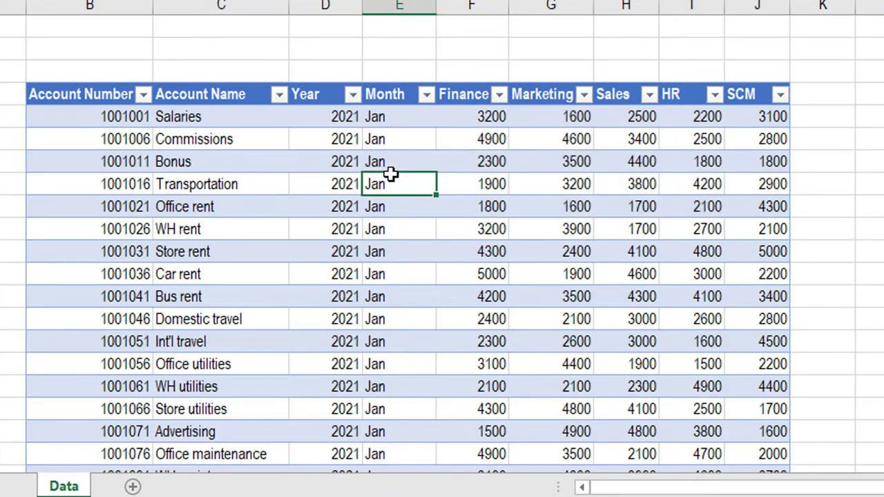
# Scroll through the Jan and Feb tables, ending with the active cell inside the Jan table.
pyautogui.scroll(-4, 391, 201)
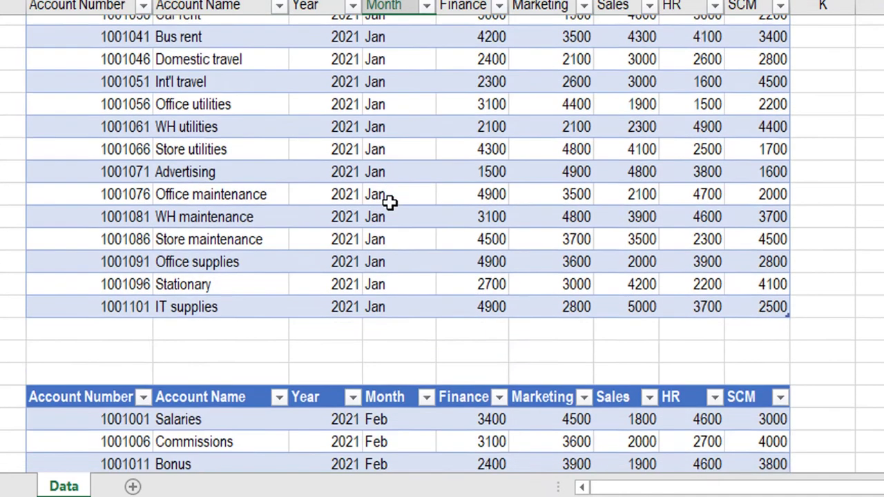
pyautogui.scroll(-3, 393, 202)
pyautogui.click(396, 219)
pyautogui.scroll(-4, 398, 219)
pyautogui.scroll(-3, 398, 219)
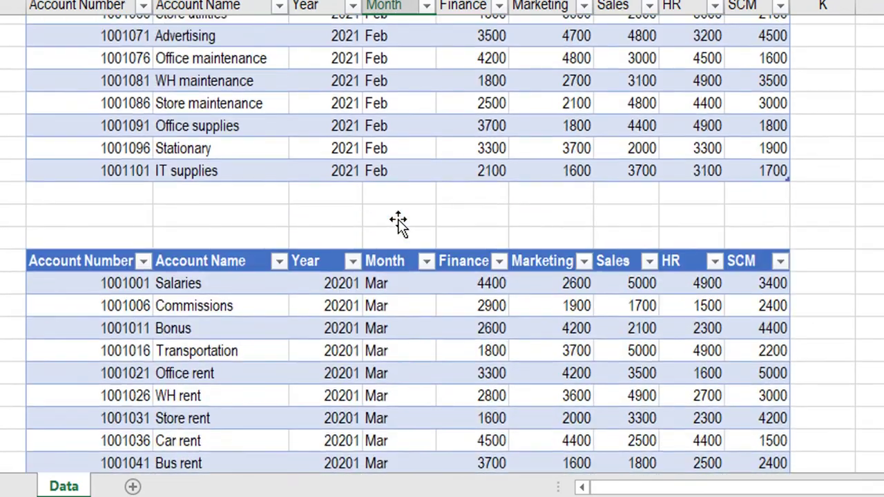
pyautogui.scroll(1, 399, 277)
pyautogui.scroll(3, 401, 312)
pyautogui.scroll(8, 400, 312)
pyautogui.scroll(2, 401, 312)
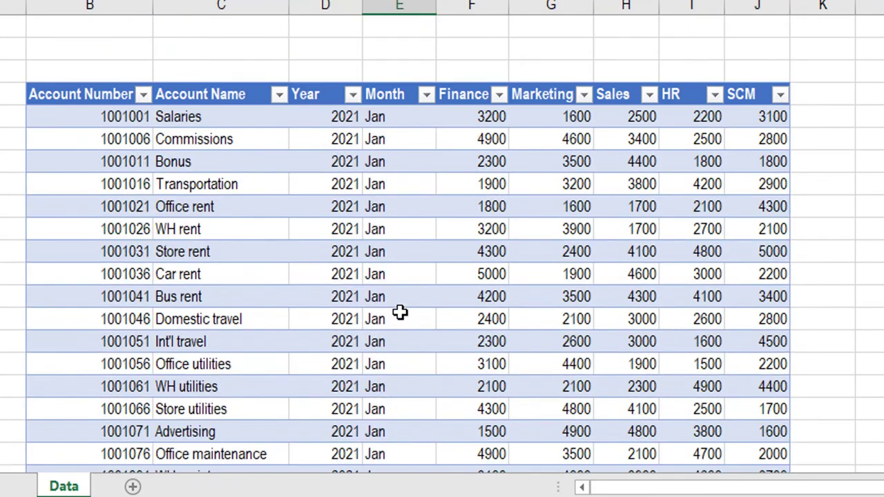
pyautogui.click(366, 169)
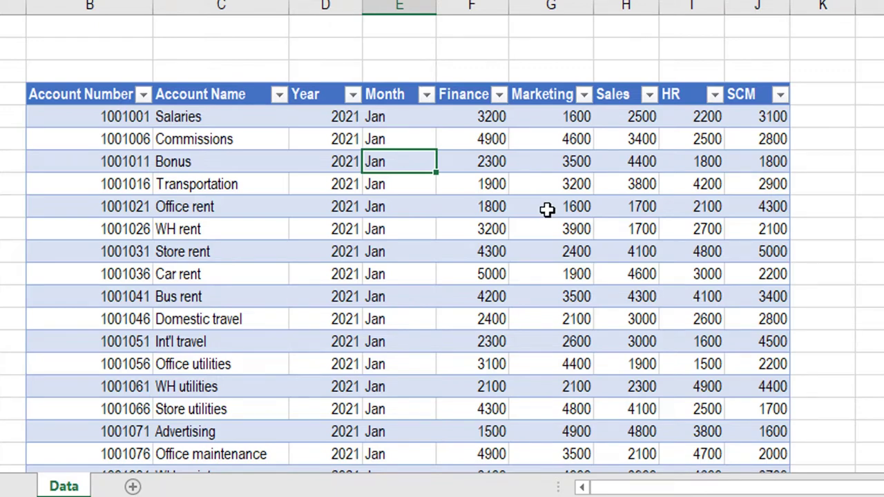
pyautogui.scroll(-3, 547, 210)
pyautogui.scroll(-3, 545, 215)
pyautogui.click(454, 339)
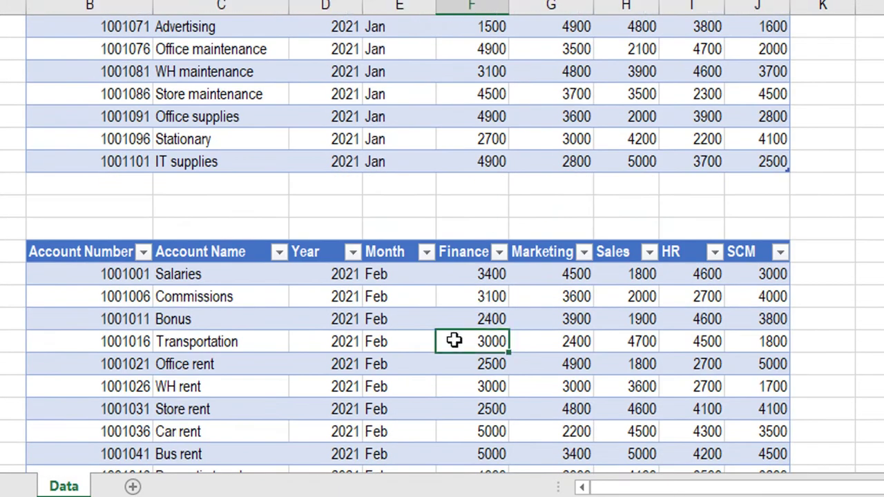
pyautogui.scroll(-4, 454, 340)
pyautogui.scroll(-3, 453, 339)
pyautogui.scroll(8, 454, 339)
pyautogui.scroll(4, 454, 339)
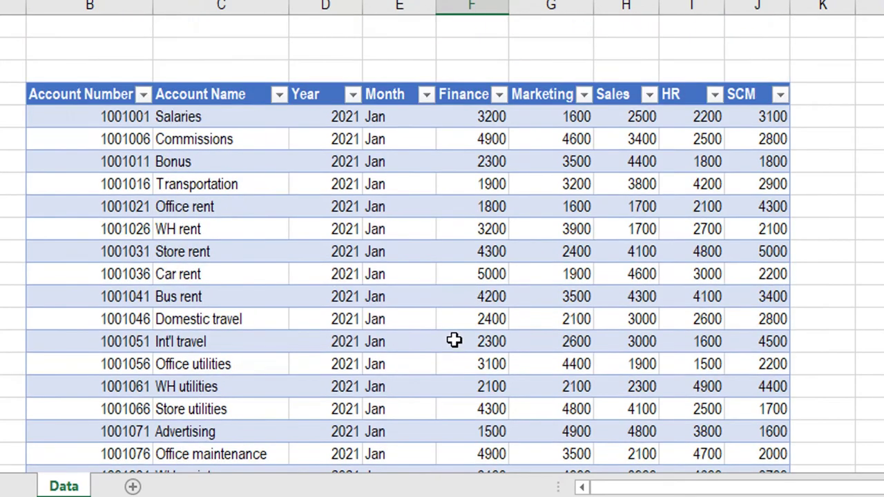
pyautogui.click(423, 189)
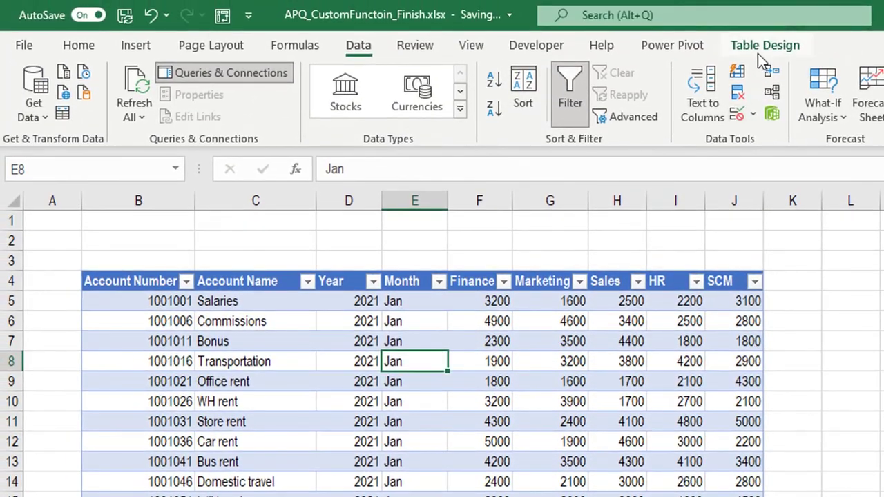
# Confirm the table is named Jan_OPEX and load it into Power Query with From Sheet.
pyautogui.click(759, 48)
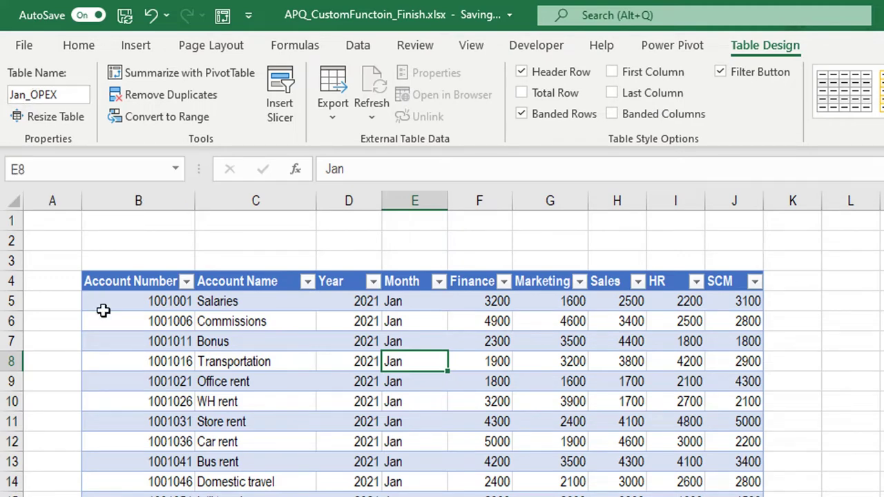
pyautogui.click(372, 47)
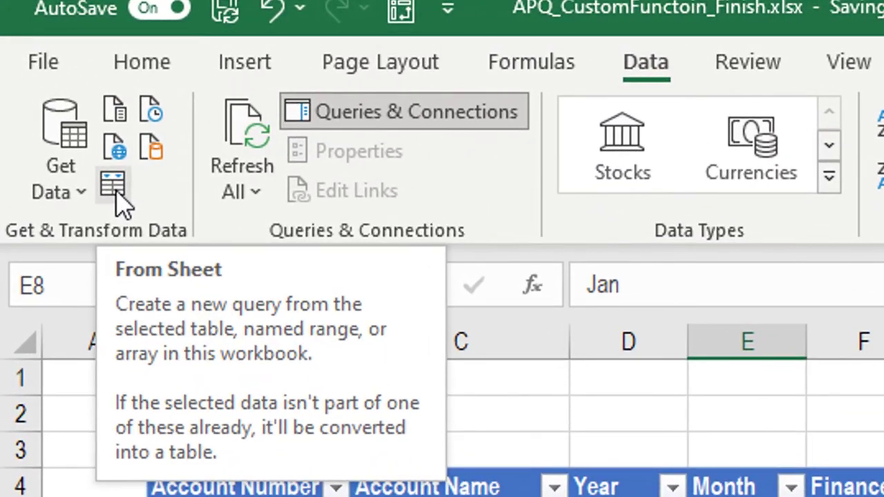
pyautogui.click(116, 195)
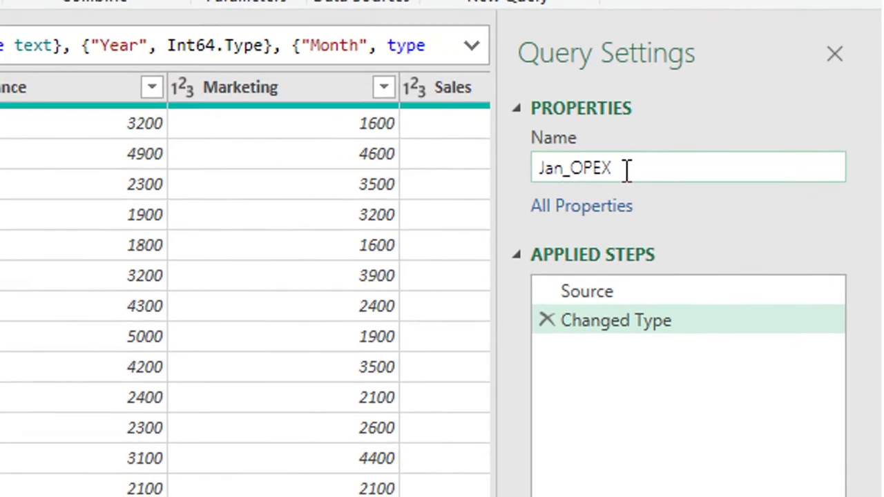
# Rename the query DataClearner, review its Source and Changed Type steps, and select Account Number through Month.
pyautogui.moveTo(649, 168); pyautogui.dragTo(556, 168)
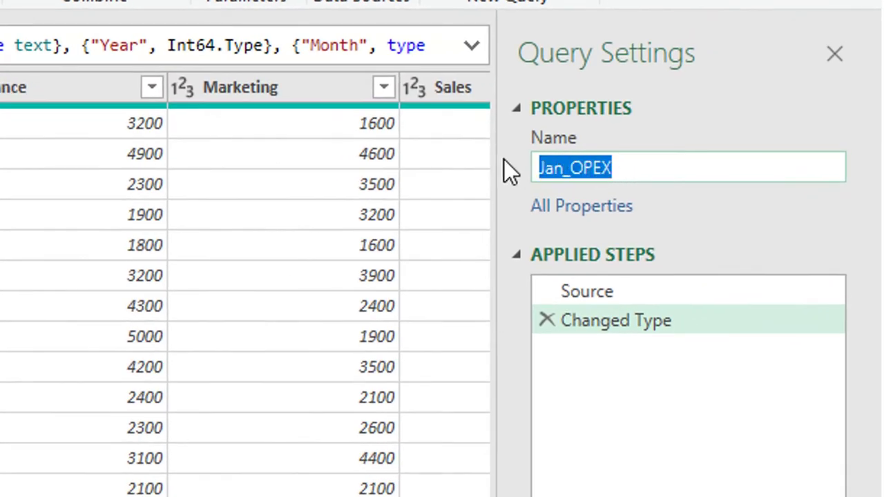
pyautogui.write('DataC')
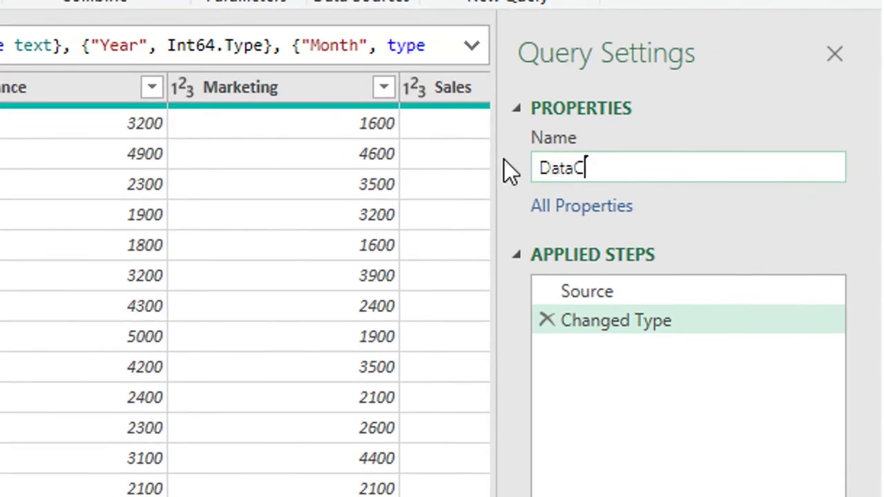
pyautogui.write('learner')
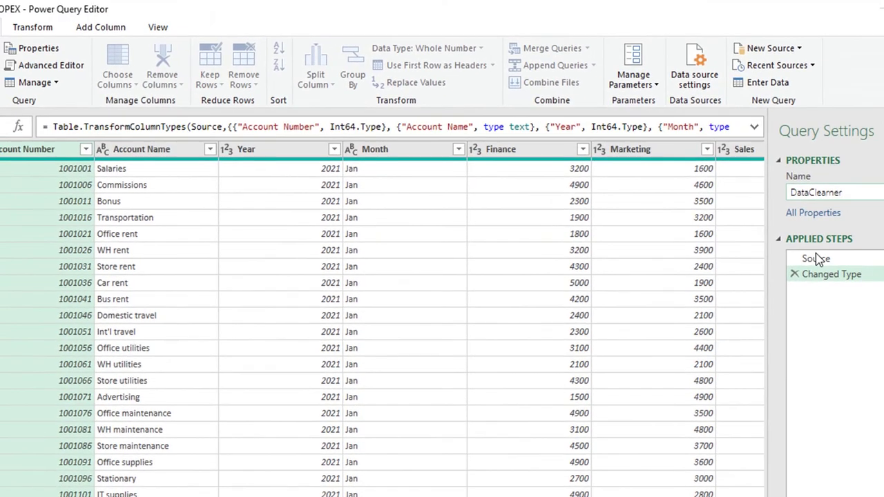
pyautogui.click(820, 259)
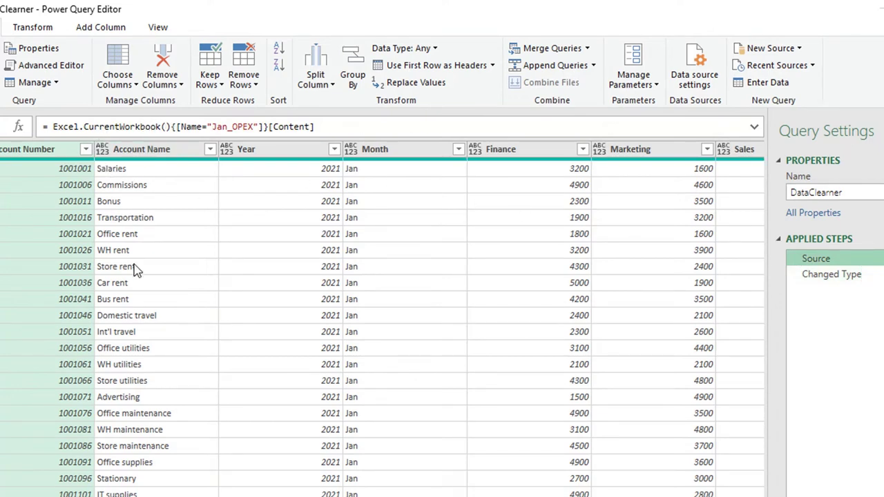
pyautogui.click(829, 280)
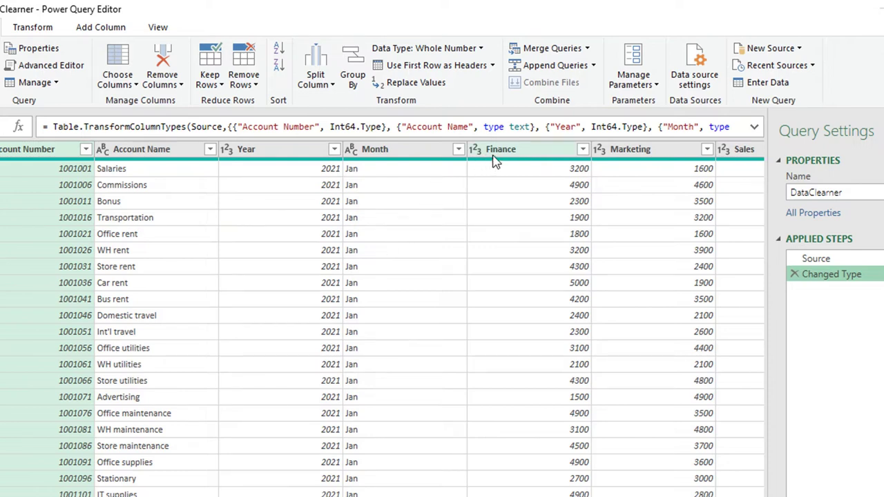
pyautogui.keyDown('shift'); pyautogui.click(365, 149); pyautogui.keyUp('shift')
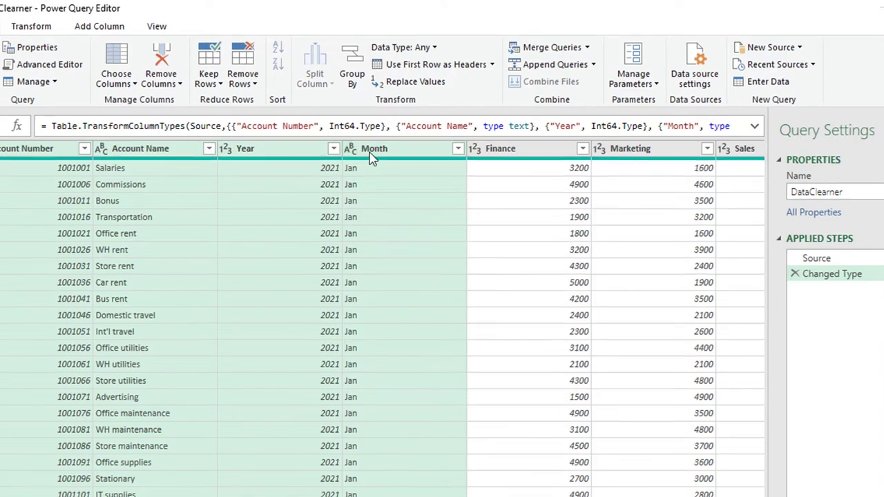
# Unpivot all columns except Account Number, Account Name, Year and Month, naming them CostCenter and Amount.
pyautogui.rightClick(371, 158)
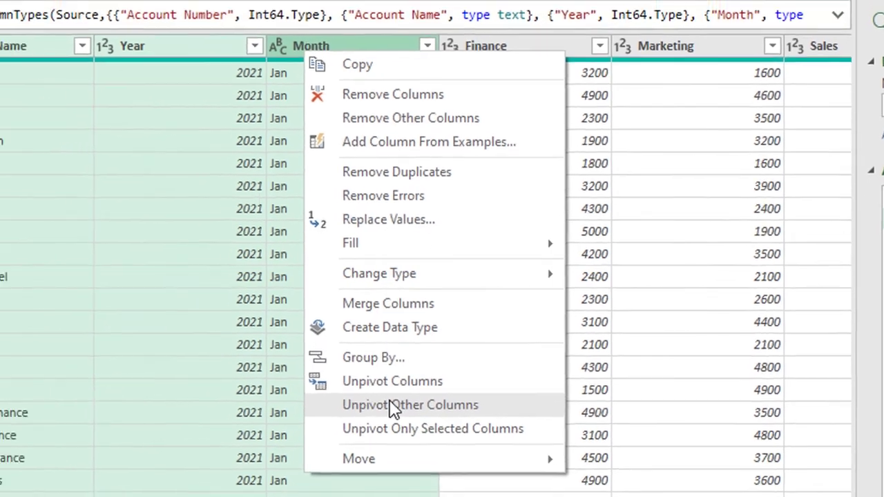
pyautogui.click(342, 413)
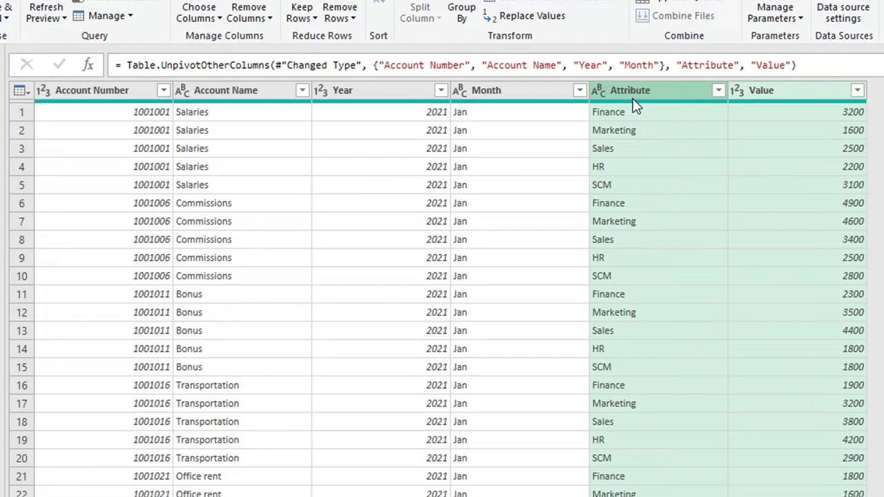
pyautogui.doubleClick(714, 67)
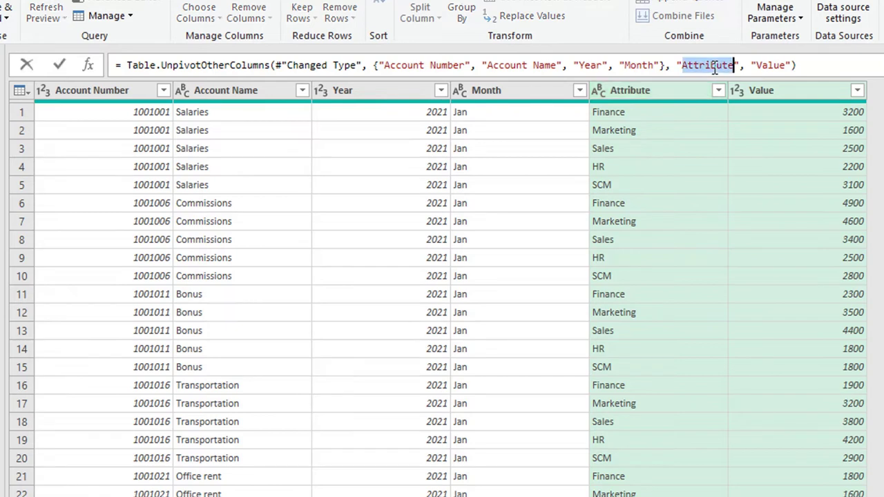
pyautogui.write('CostC')
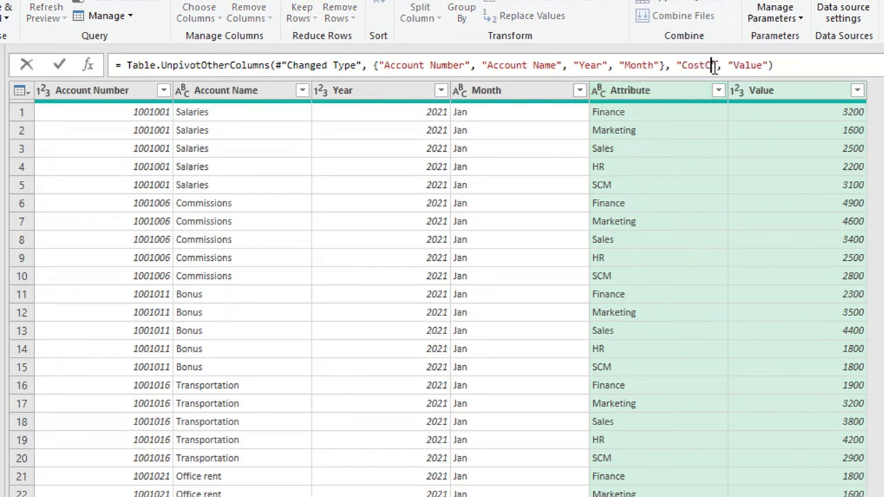
pyautogui.write('enter')
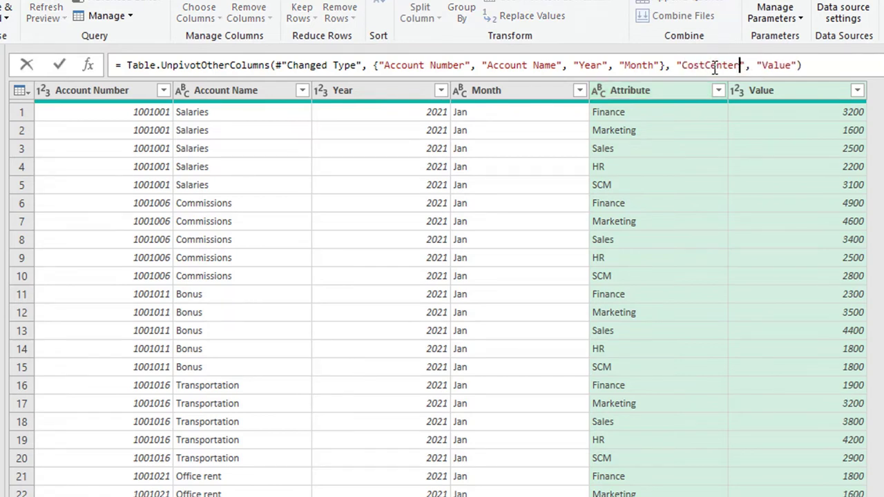
pyautogui.doubleClick(779, 65)
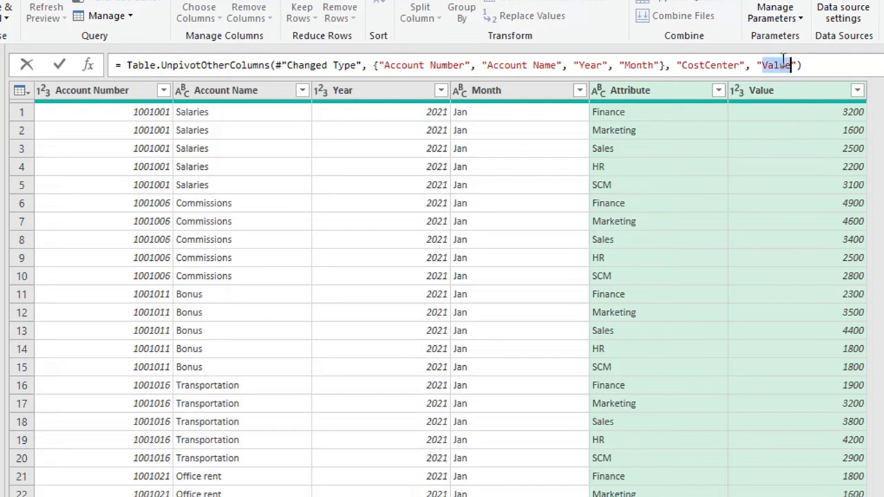
pyautogui.write('Accoun')
pyautogui.write('t')
pyautogui.press('Return')
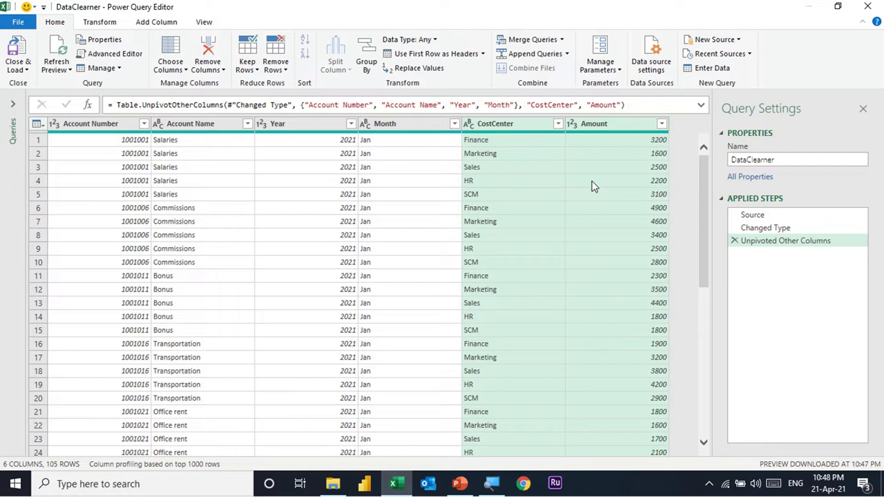
# Show the DataClearner M code in the Advanced Editor and move its window aside.
pyautogui.click(204, 21)
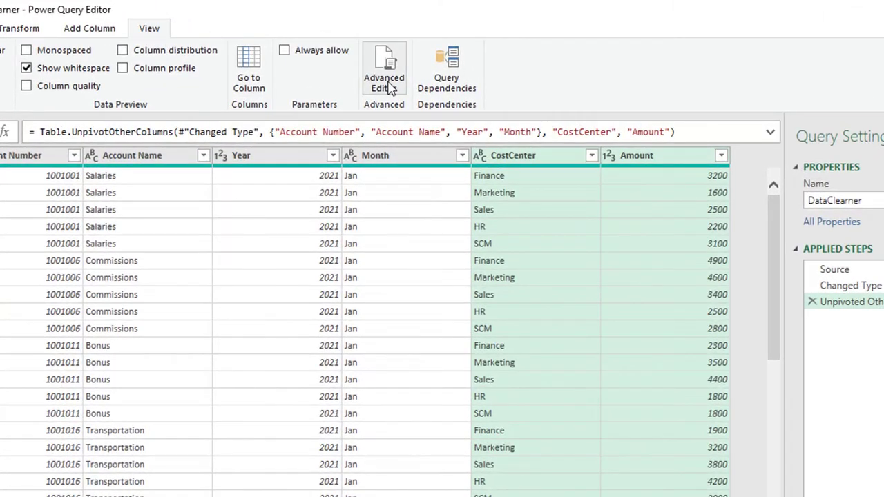
pyautogui.click(390, 87)
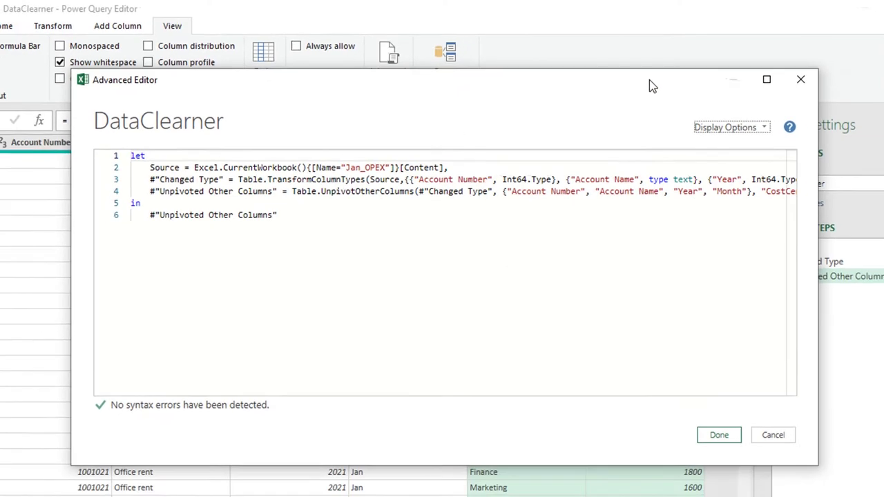
pyautogui.moveTo(649, 79); pyautogui.dragTo(504, 79)
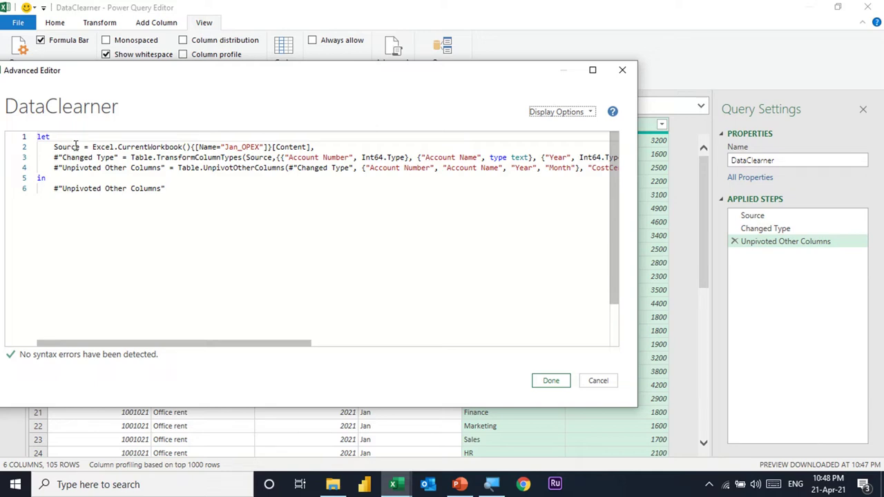
# Review the Source, Changed Type and in lines, then insert a blank line above let.
pyautogui.doubleClick(76, 146)
pyautogui.click(74, 157)
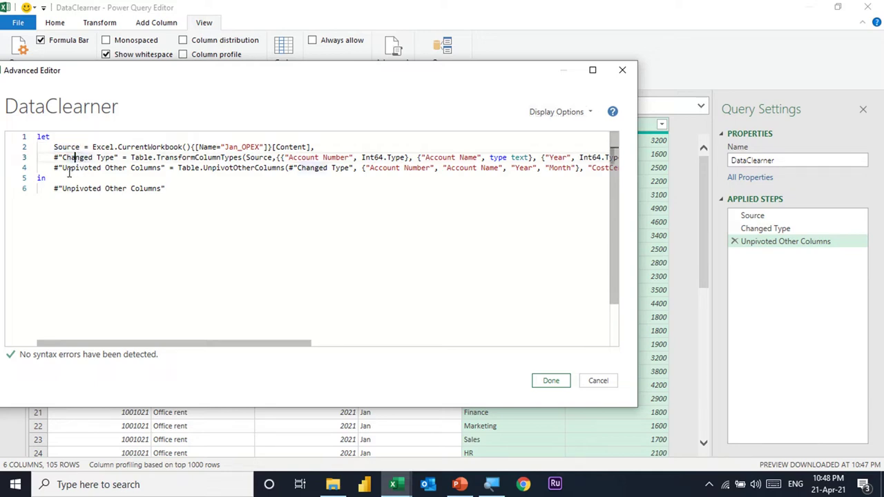
pyautogui.click(58, 138)
pyautogui.click(42, 179)
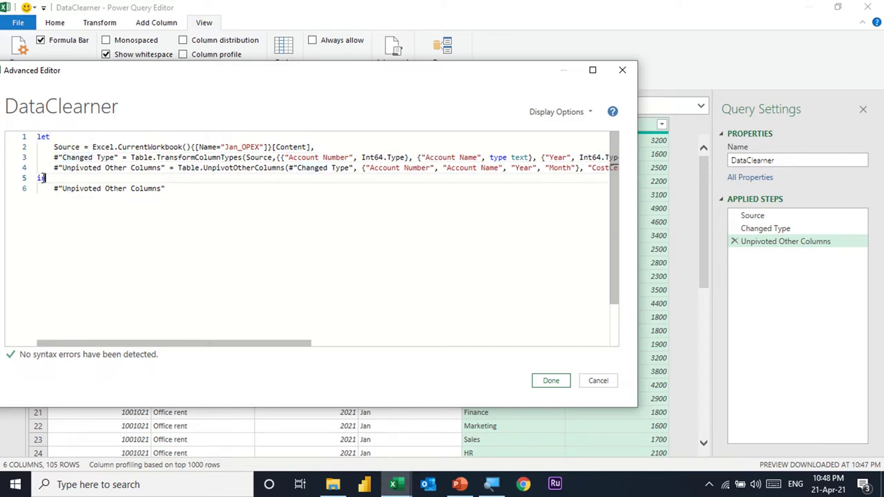
pyautogui.doubleClick(41, 178)
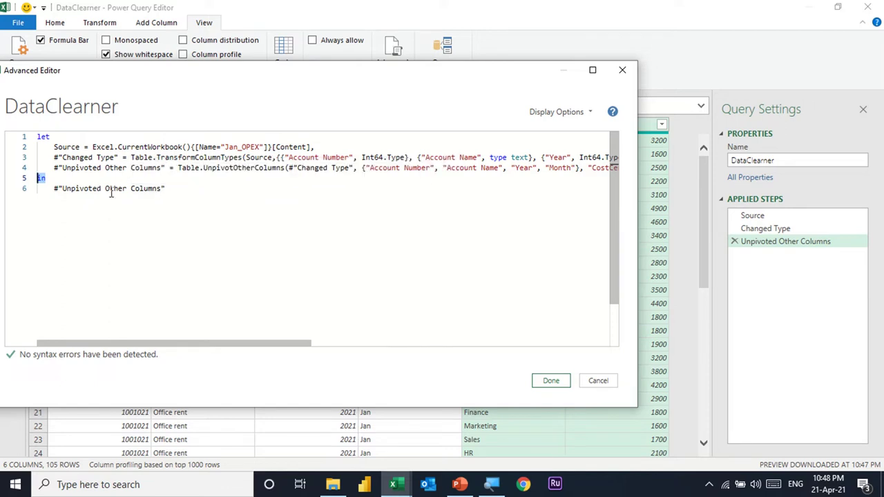
pyautogui.click(166, 189)
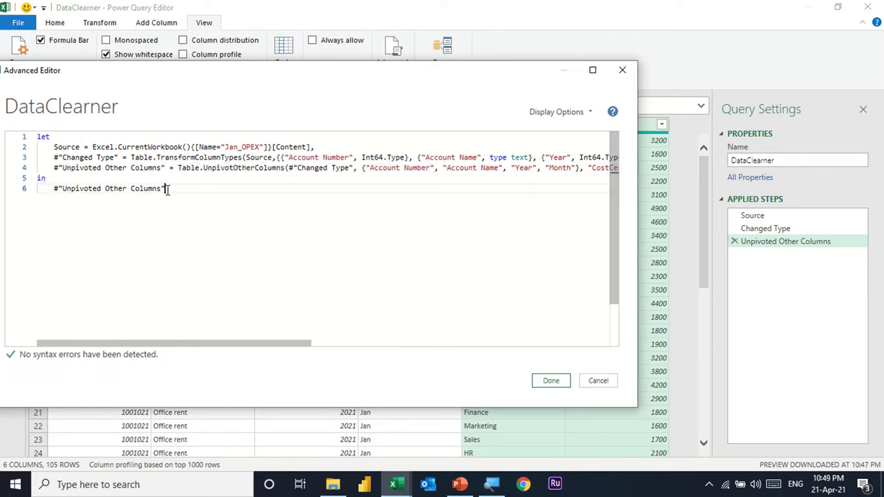
pyautogui.moveTo(166, 189); pyautogui.dragTo(54, 189)
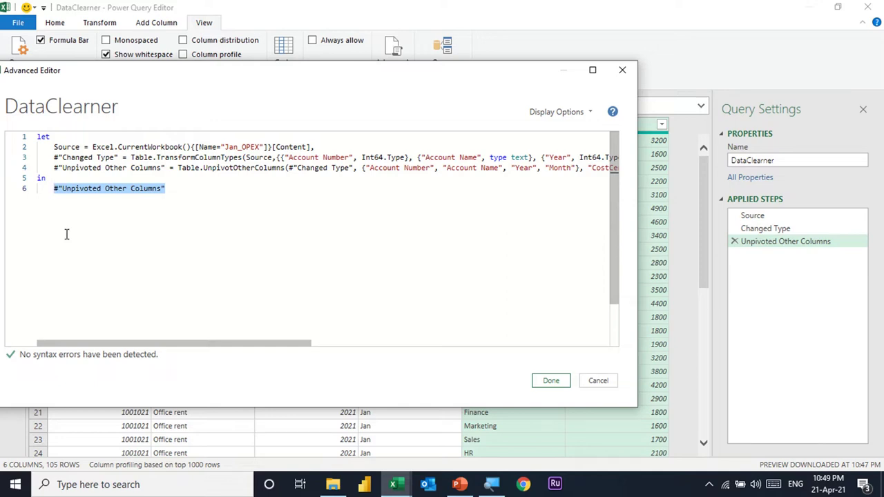
pyautogui.click(38, 137)
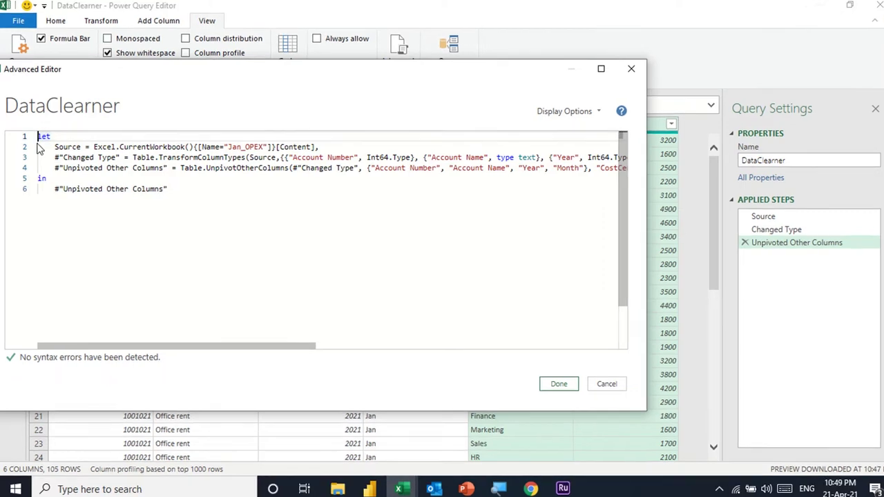
pyautogui.press('Return')
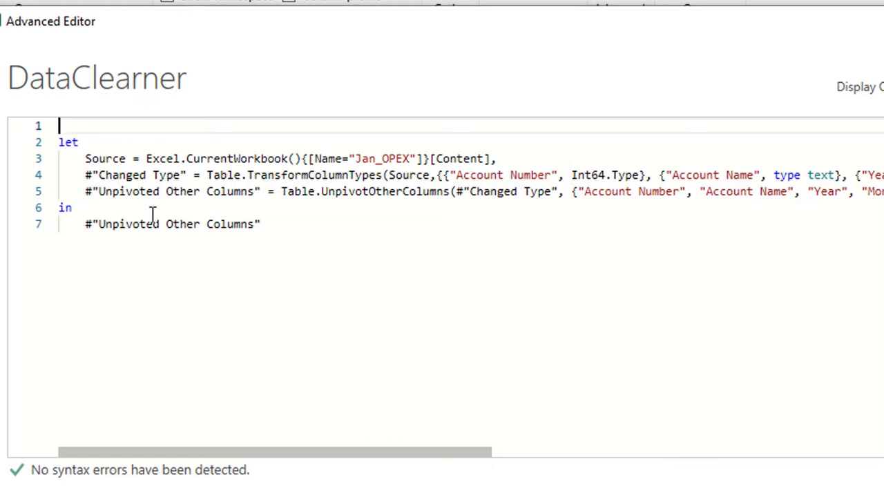
# Write (Mytable as table) => on the new first line of the code.
pyautogui.moveTo(496, 159); pyautogui.dragTo(85, 160)
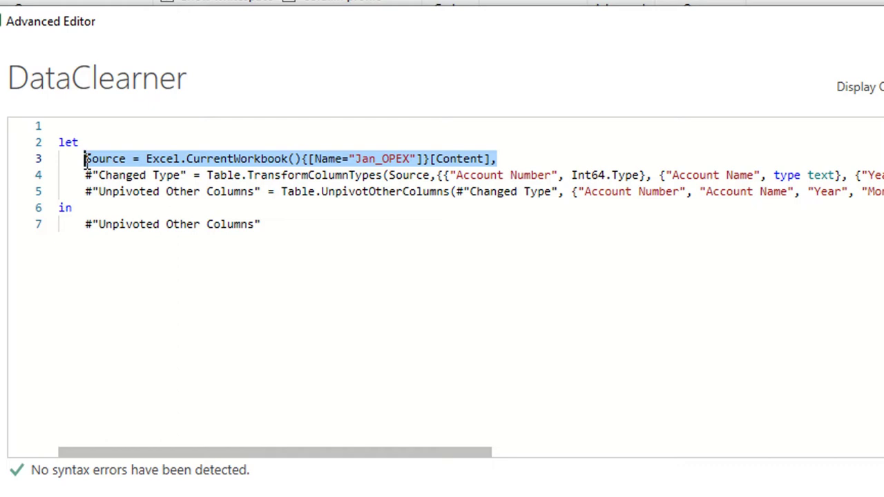
pyautogui.click(73, 126)
pyautogui.write('()')
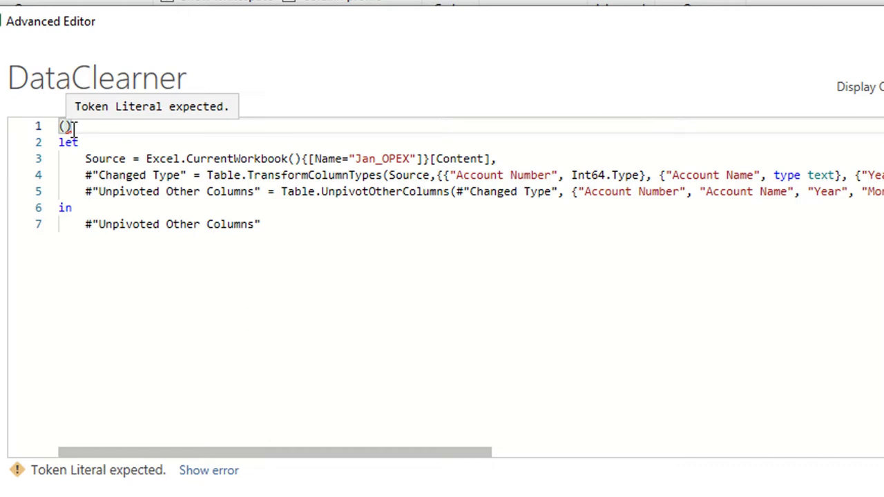
pyautogui.write('Mytab')
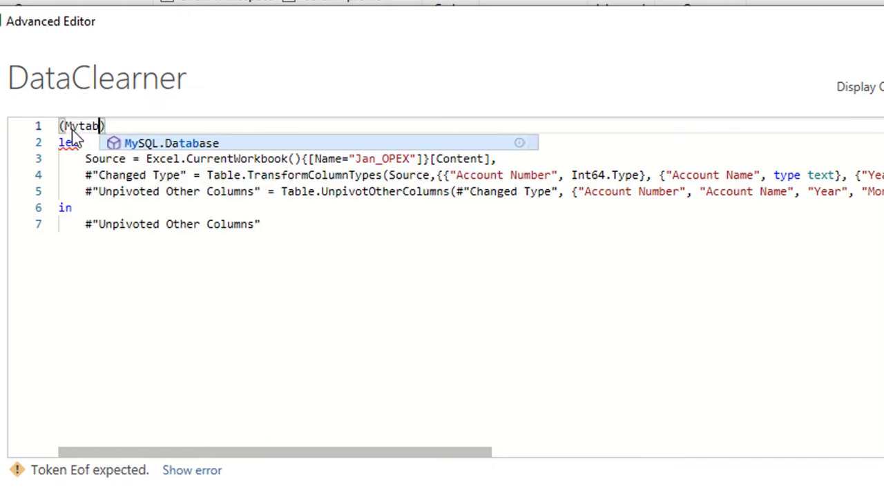
pyautogui.write('le')
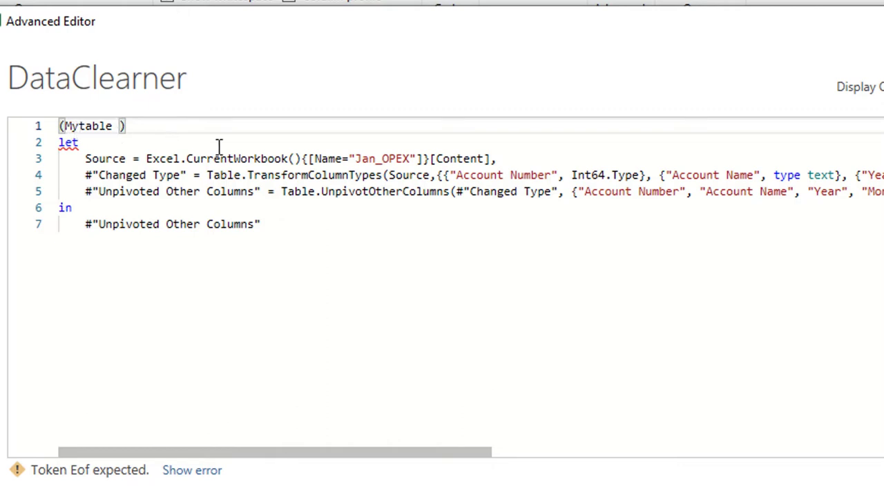
pyautogui.write('as')
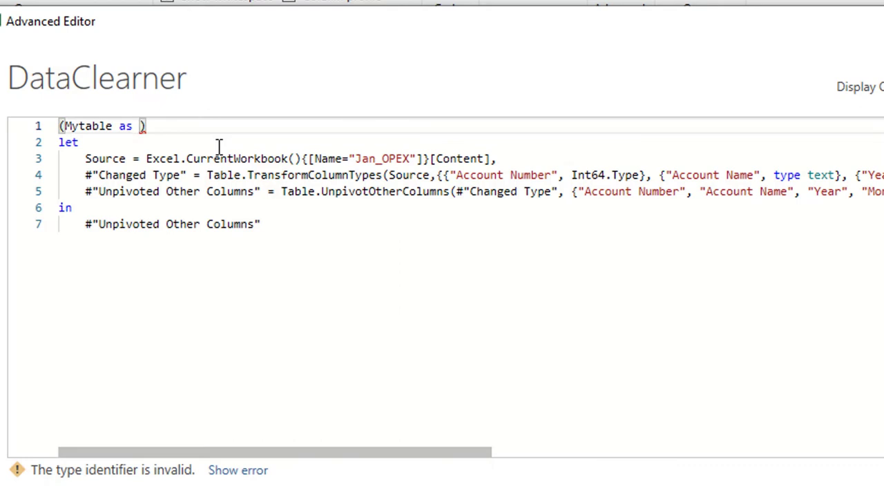
pyautogui.write('ta')
pyautogui.write('ble')
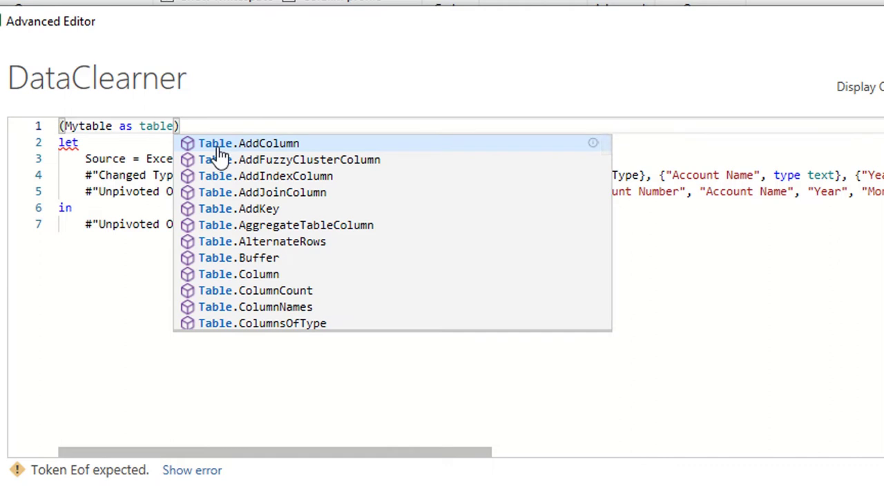
pyautogui.click(232, 128)
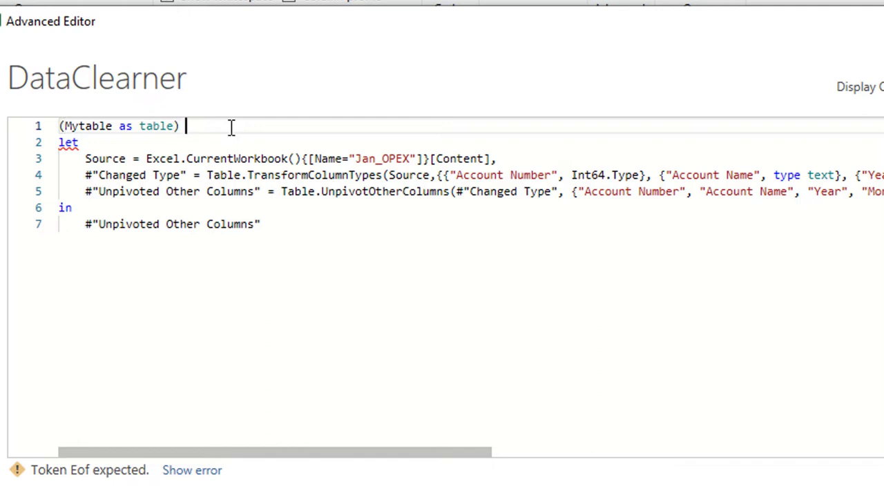
pyautogui.write('=')
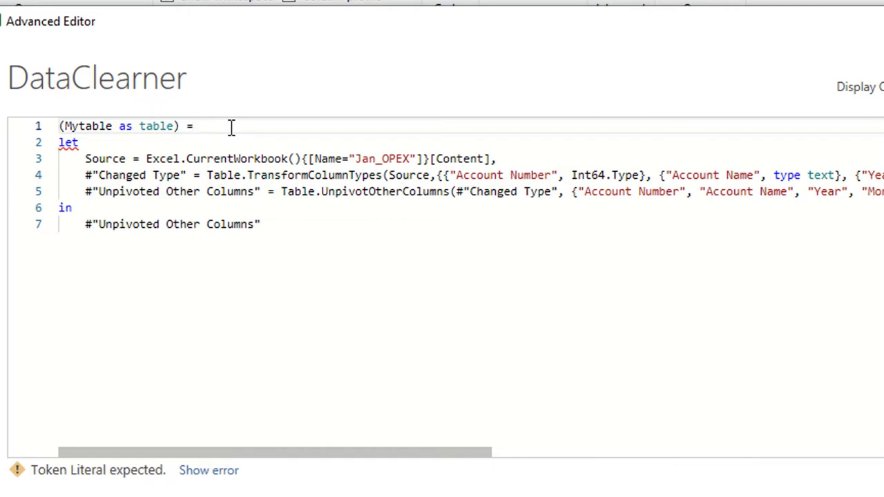
pyautogui.write('>')
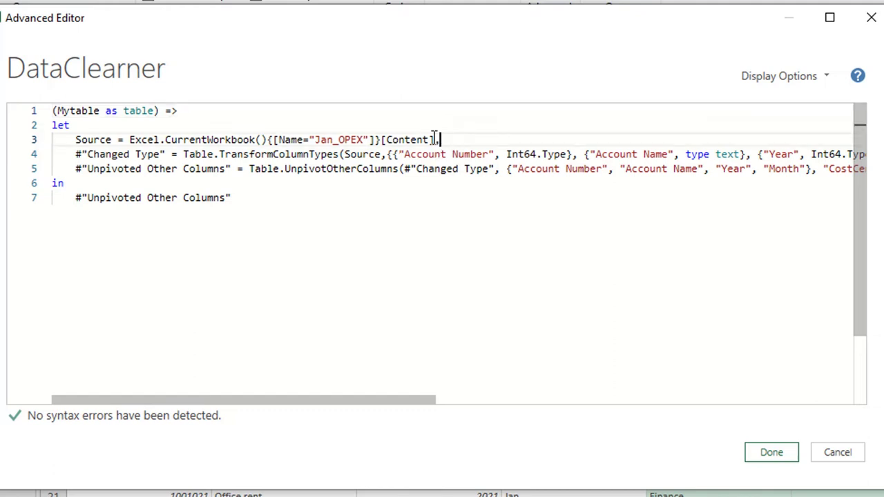
# Delete the Source = Excel.CurrentWorkbook() line and its leftover empty line.
pyautogui.moveTo(439, 140); pyautogui.dragTo(53, 139)
pyautogui.press('Delete')
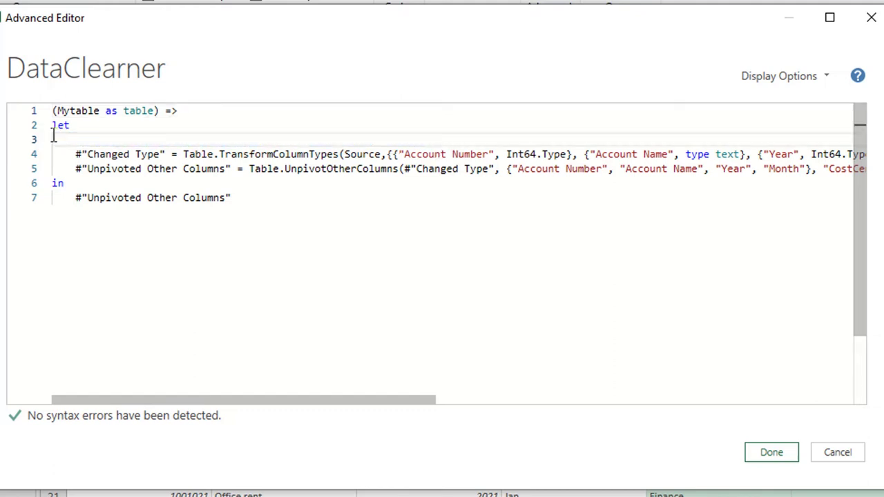
pyautogui.press('Delete')
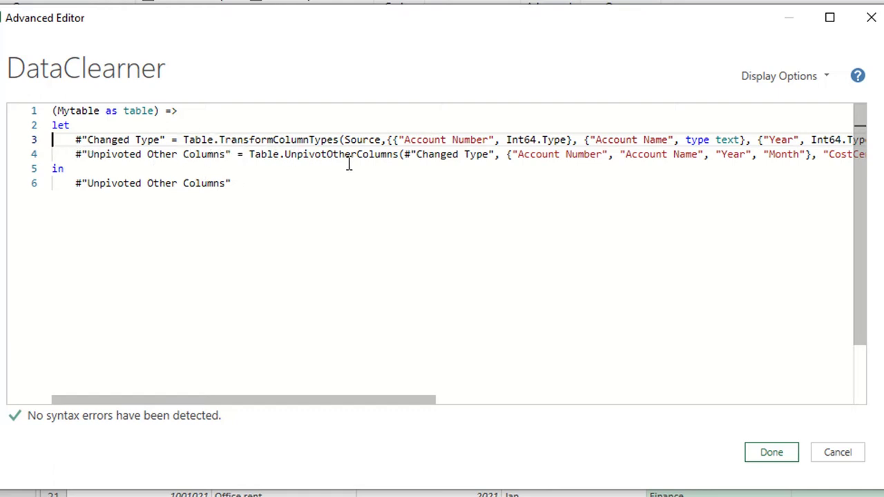
# Replace Source with Mytable in the Changed Type step.
pyautogui.moveTo(417, 154)
pyautogui.mouseDown()
pyautogui.moveTo(478, 166)
pyautogui.moveTo(489, 154)
pyautogui.mouseUp()
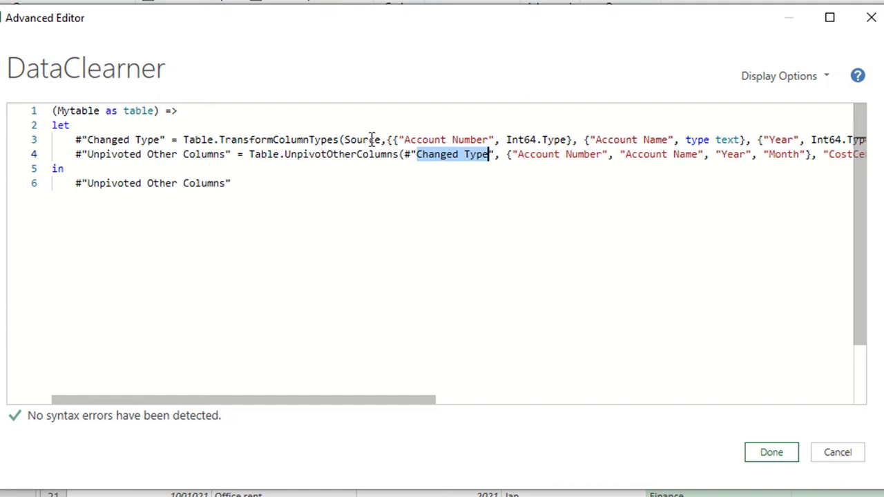
pyautogui.click(348, 140)
pyautogui.moveTo(352, 140); pyautogui.dragTo(382, 140)
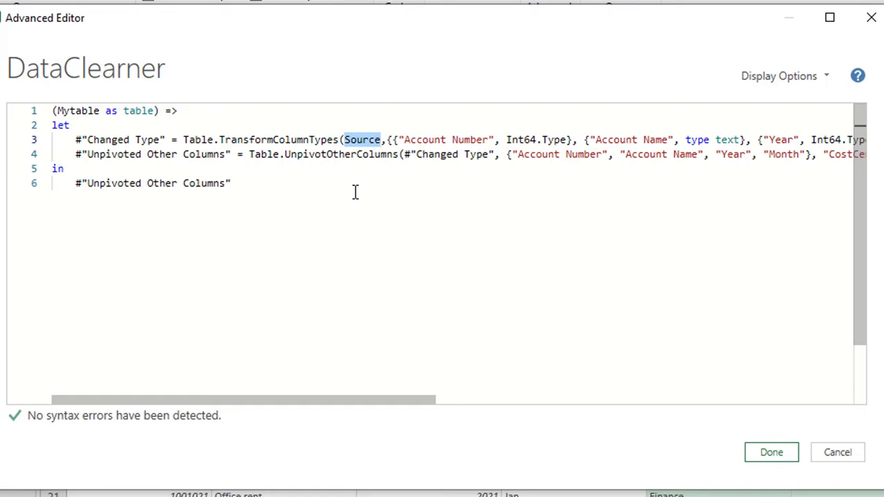
pyautogui.press('BackSpace')
pyautogui.write('Myta')
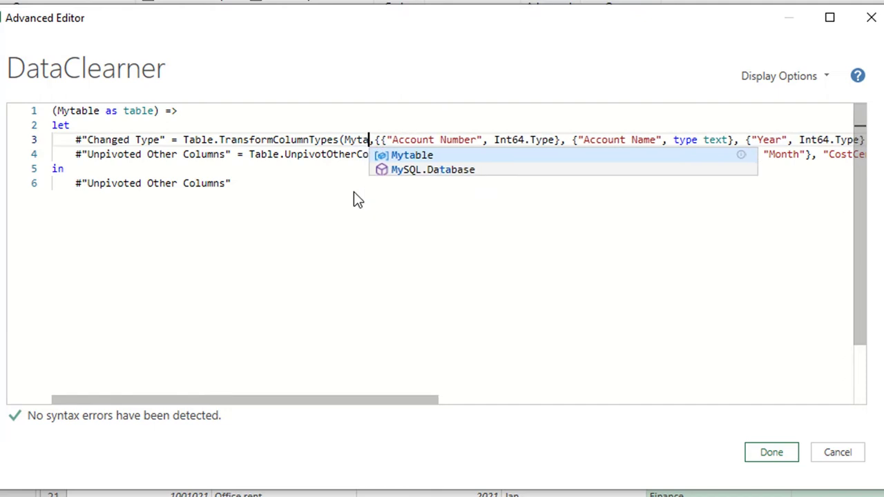
pyautogui.click(417, 158)
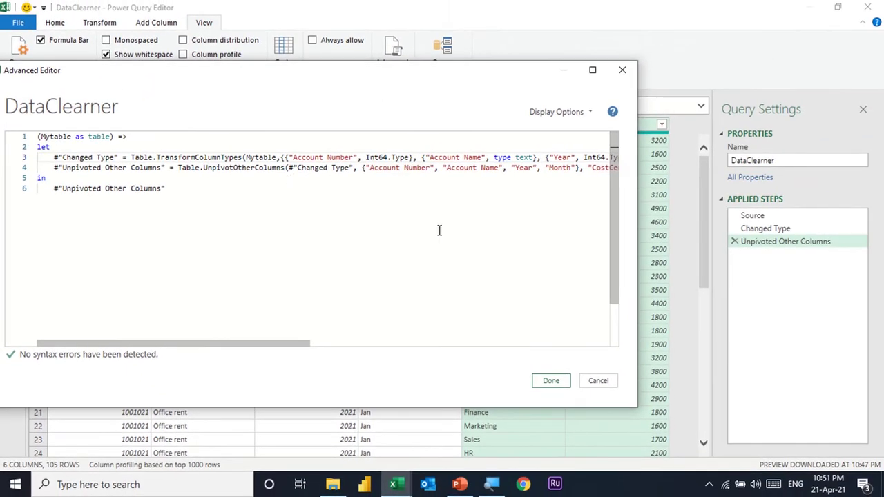
# Confirm the code edits with Done, then use Close & Load to leave the Power Query Editor.
pyautogui.click(554, 381)
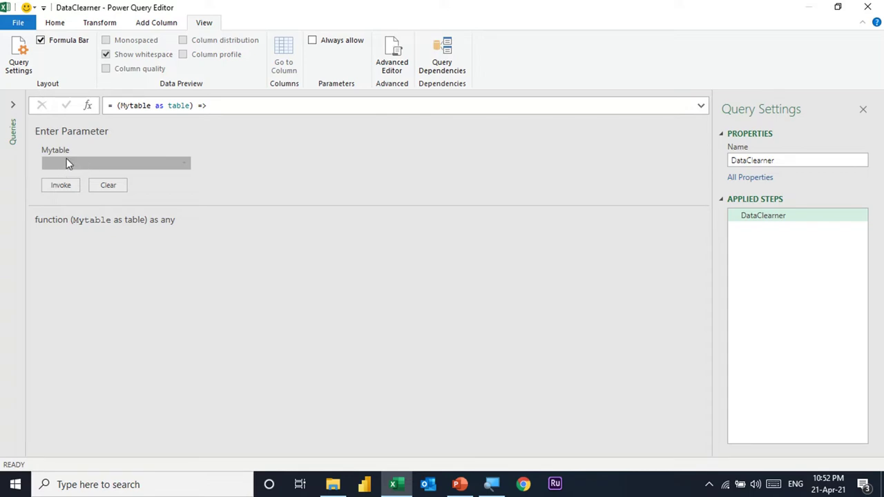
pyautogui.click(13, 106)
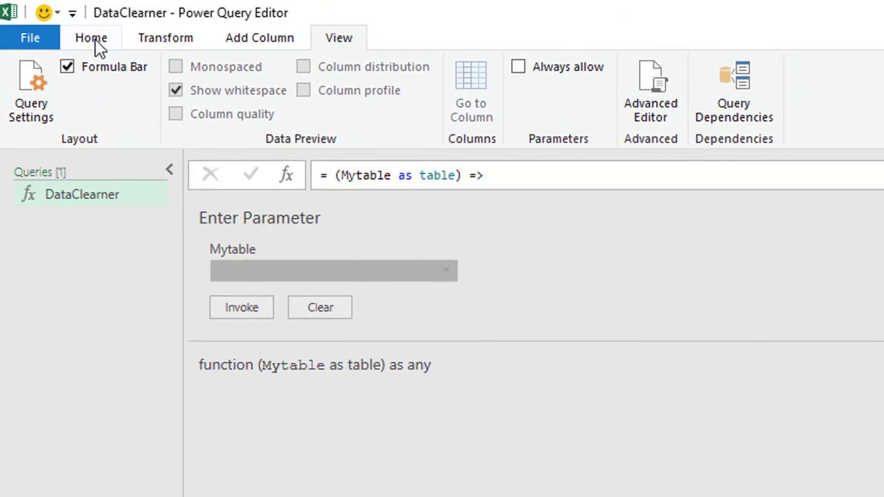
pyautogui.click(95, 41)
pyautogui.click(29, 117)
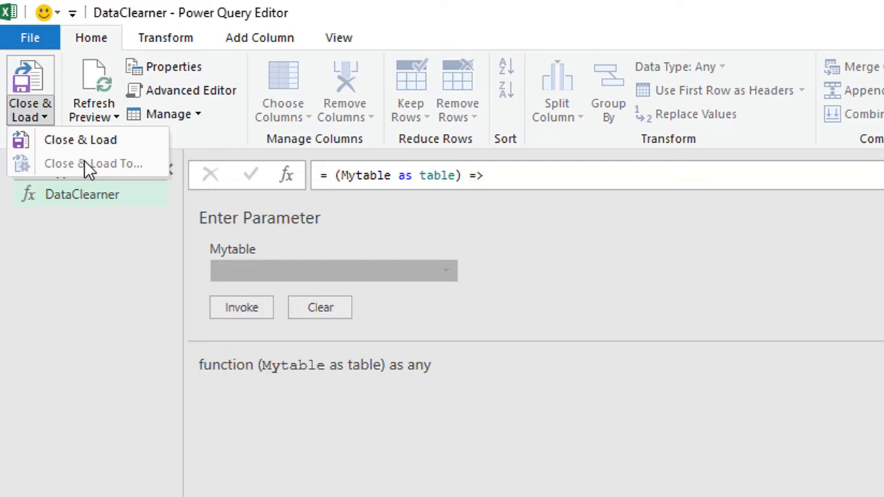
pyautogui.click(79, 140)
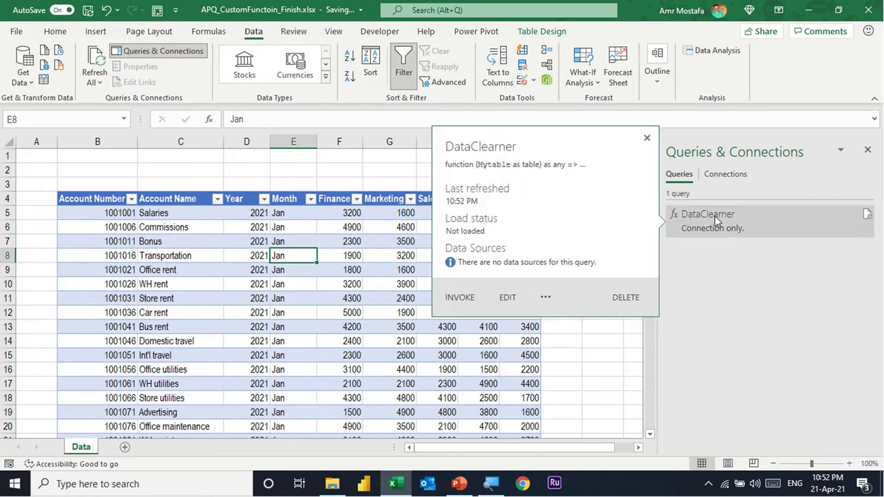
# Dismiss the DataClearner card, select a cell in the Jan table, and load it From Table/Range.
pyautogui.moveTo(732, 221)
pyautogui.click(616, 359)
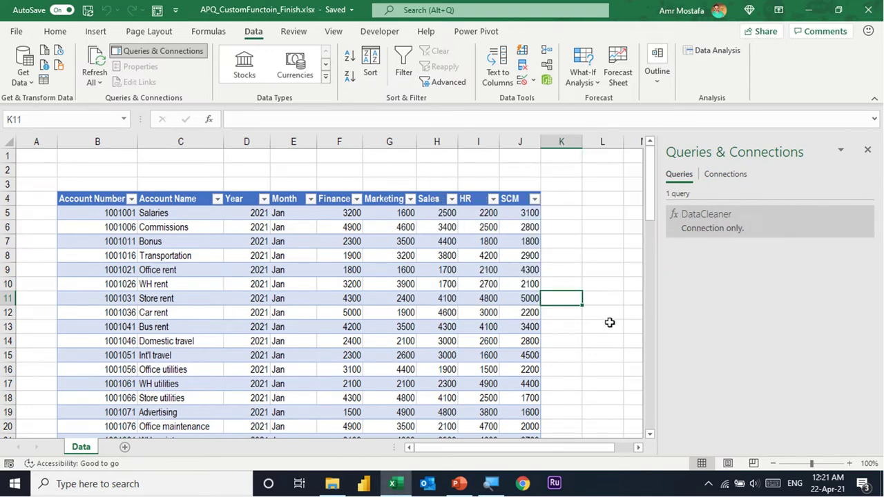
pyautogui.scroll(-1, 221, 297)
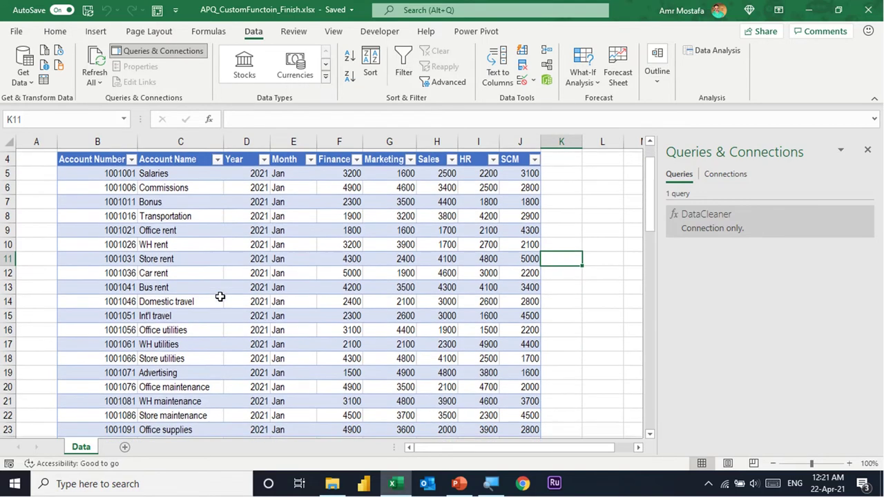
pyautogui.click(283, 257)
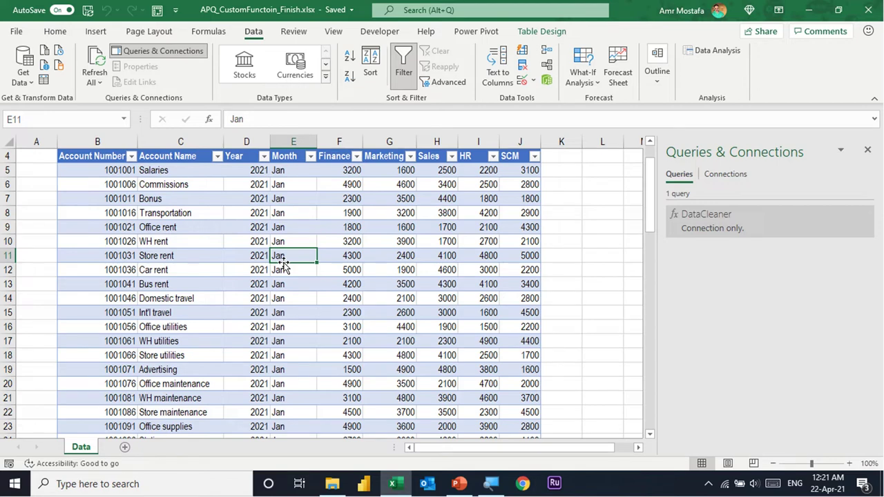
pyautogui.scroll(1, 283, 266)
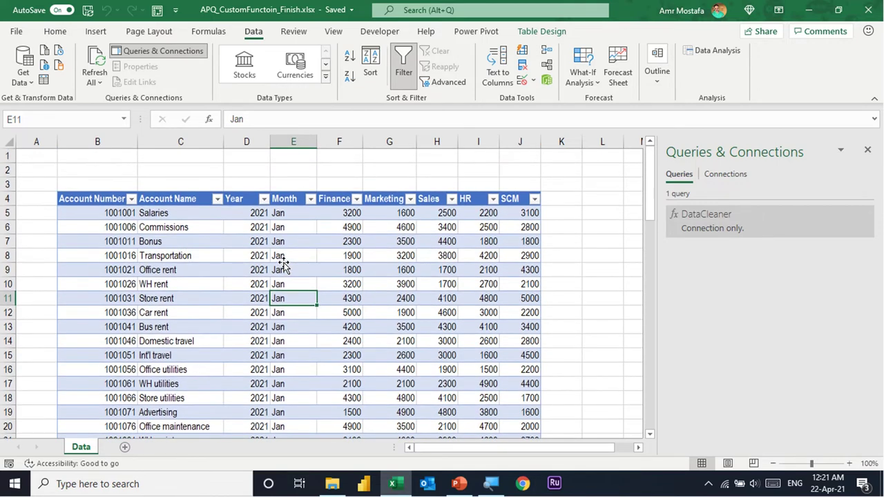
pyautogui.click(302, 222)
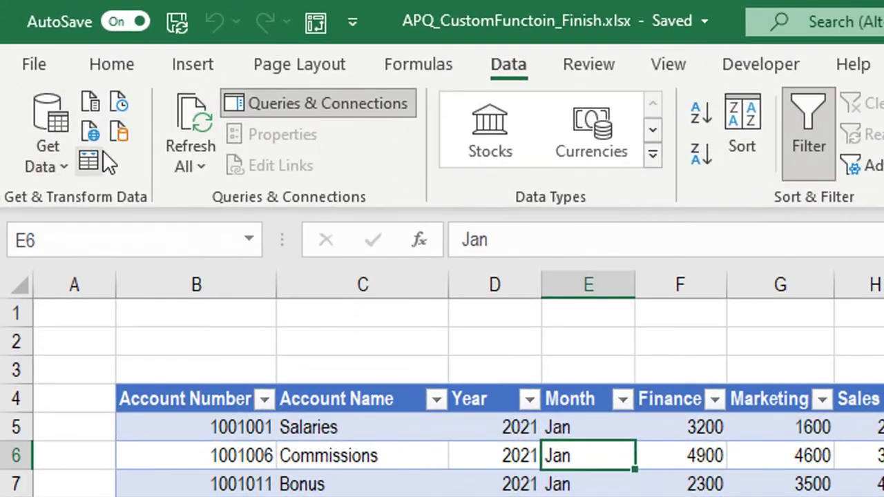
pyautogui.click(89, 165)
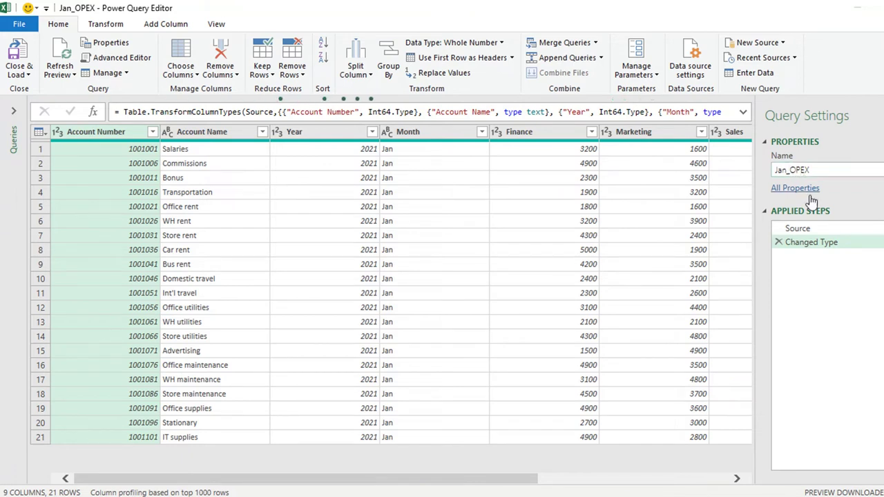
# Delete Jan_OPEX's Changed Type step, then check DataCleaner and Jan_OPEX in the Queries pane.
pyautogui.click(808, 231)
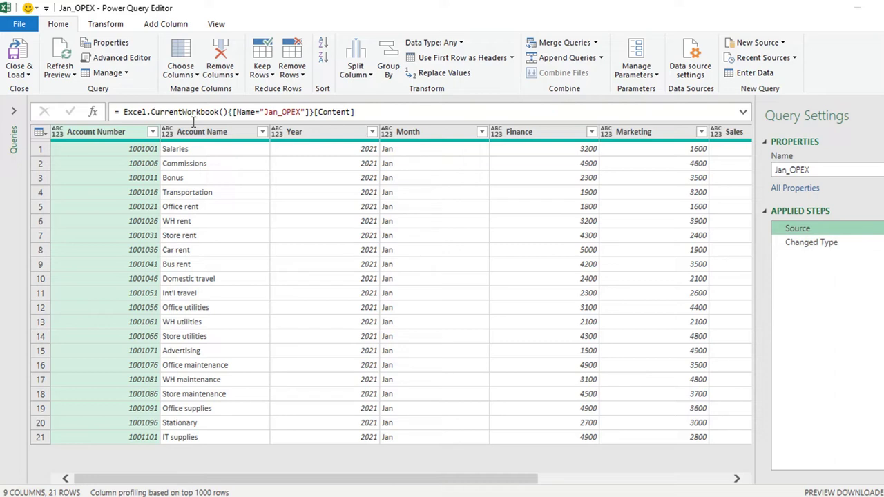
pyautogui.moveTo(811, 242)
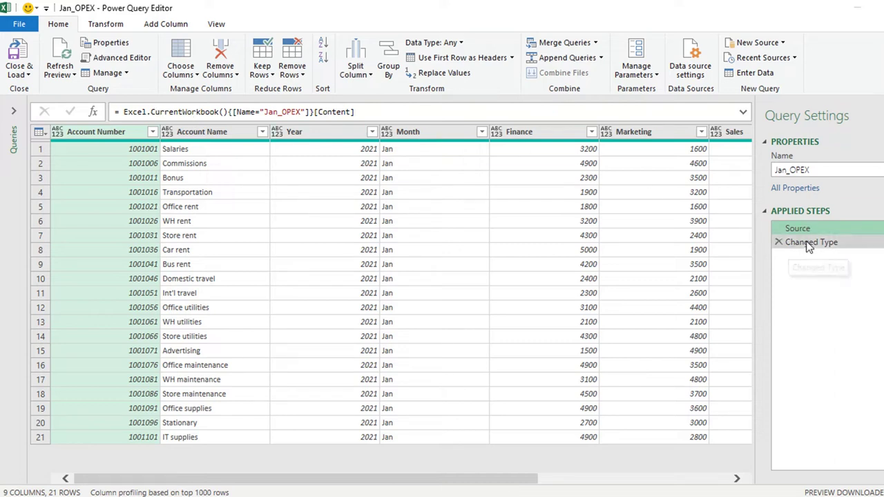
pyautogui.click(778, 243)
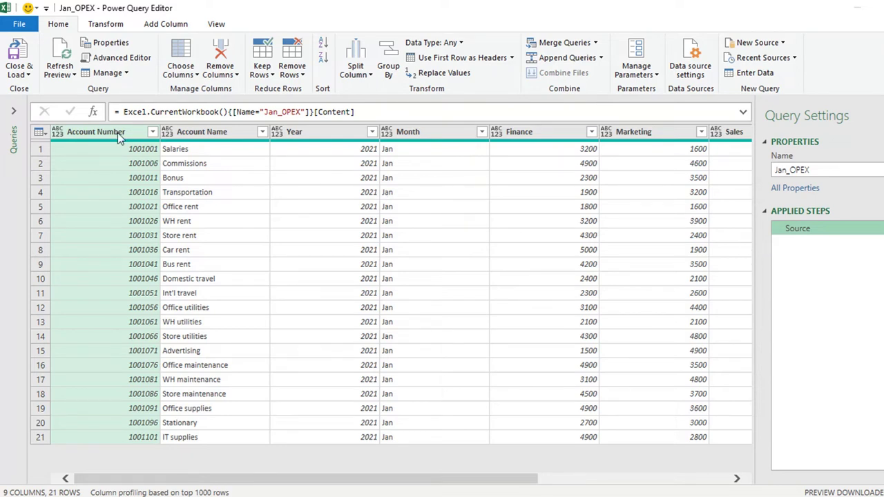
pyautogui.click(20, 112)
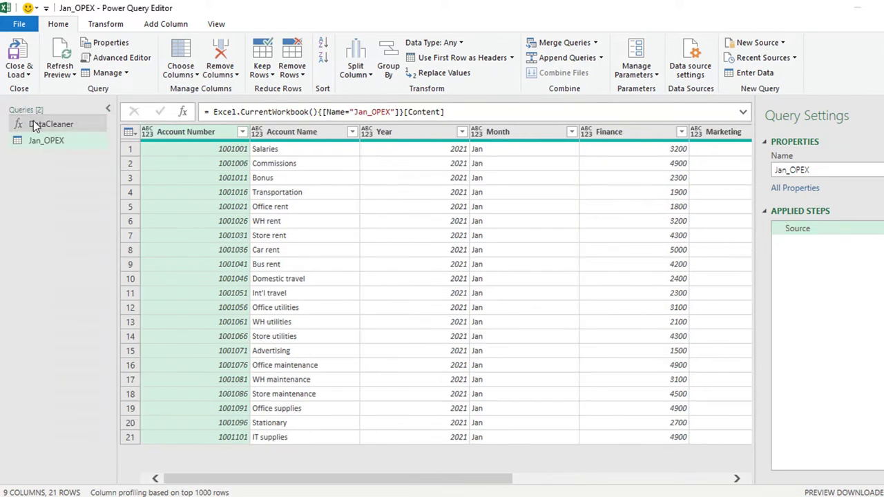
pyautogui.click(35, 122)
pyautogui.click(40, 137)
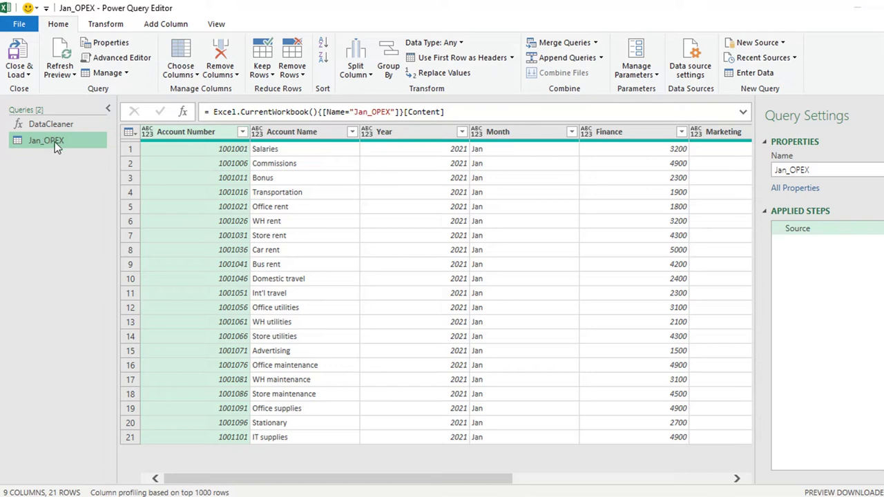
# Duplicate the Jan_OPEX query and rename the copy Feb_OPEX.
pyautogui.rightClick(55, 141)
pyautogui.click(96, 218)
pyautogui.doubleClick(65, 159)
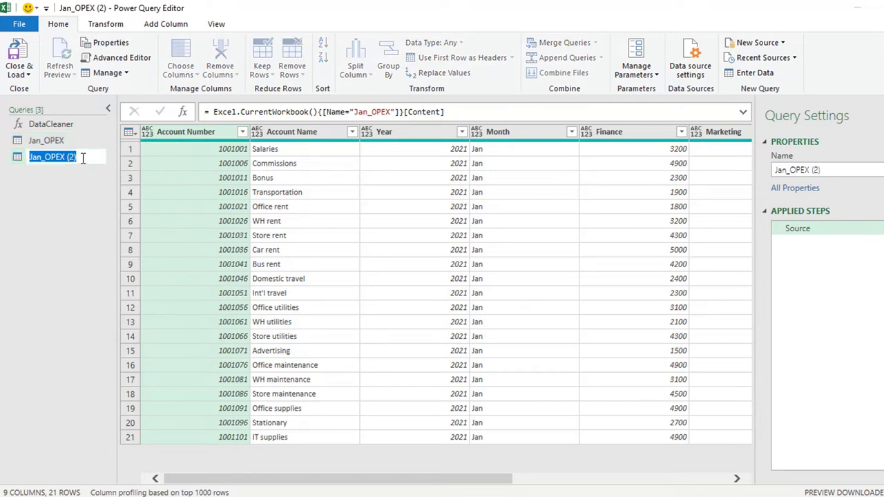
pyautogui.press('Escape')
pyautogui.doubleClick(36, 157)
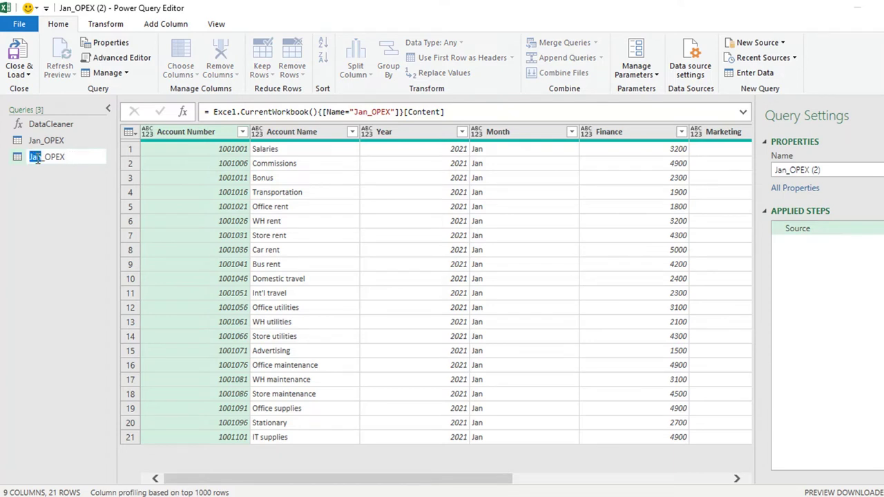
pyautogui.write('Feb')
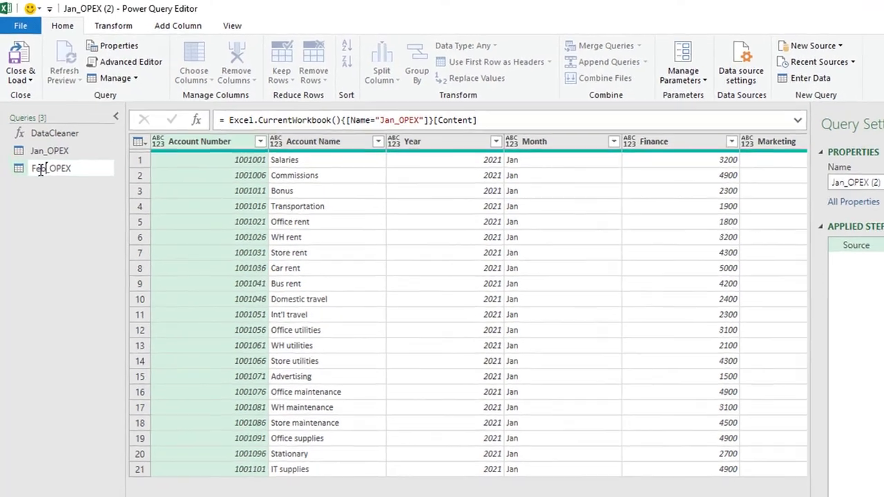
pyautogui.press('Return')
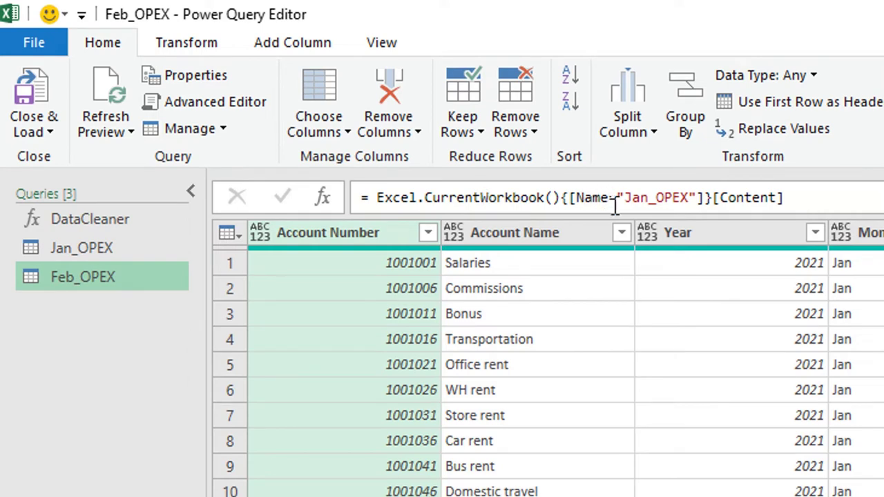
# Point the source formula to Name="Feb_OPEX" and delete the Changed Type step.
pyautogui.click(652, 198)
pyautogui.press('BackSpace')
pyautogui.press('BackSpace')
pyautogui.press('BackSpace')
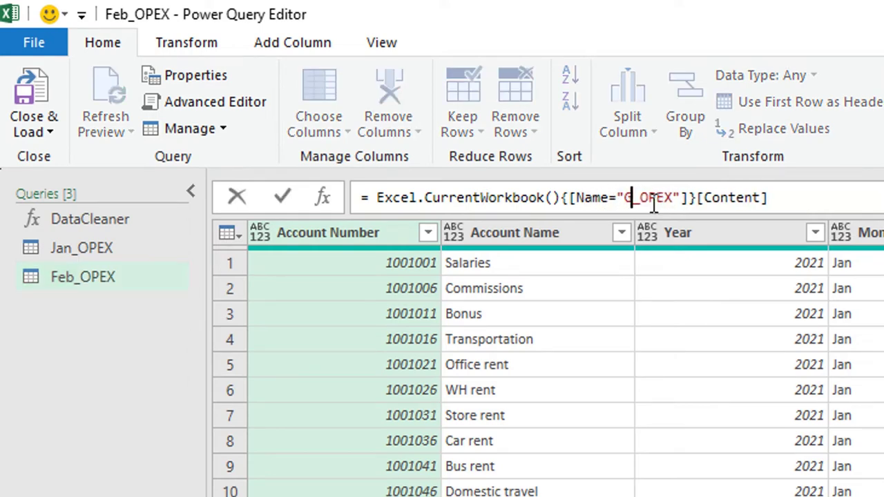
pyautogui.write('Feb')
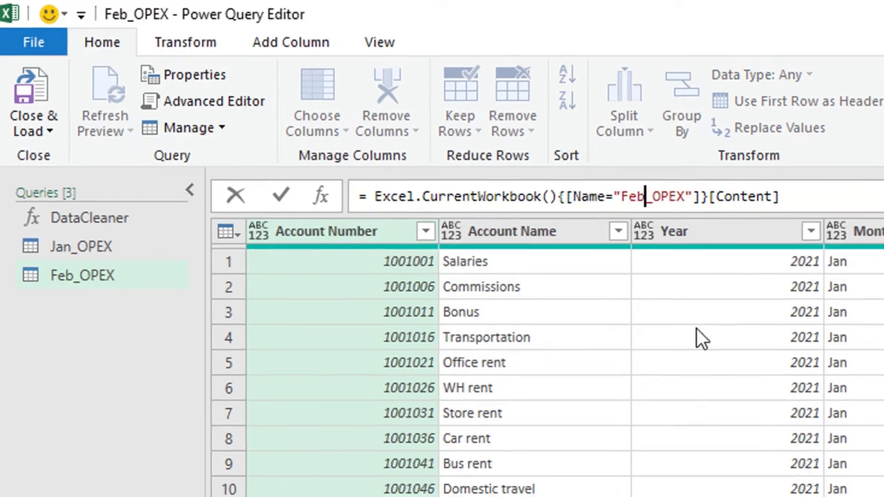
pyautogui.press('Return')
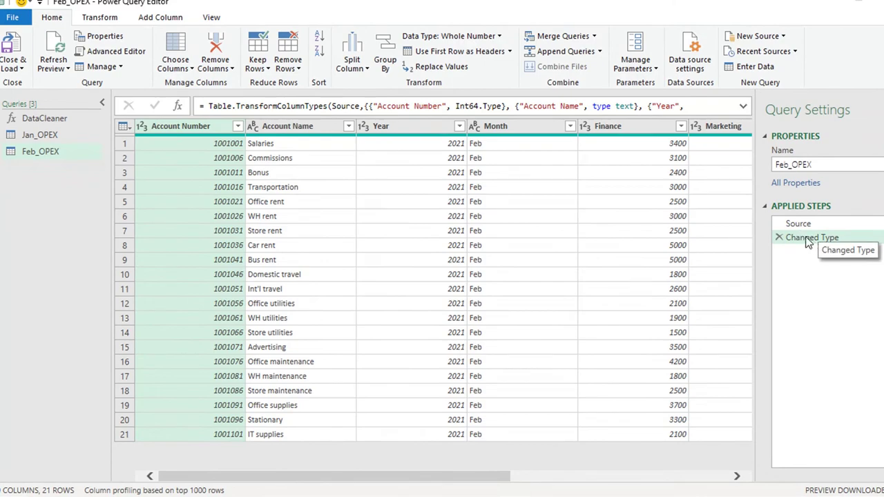
pyautogui.click(779, 236)
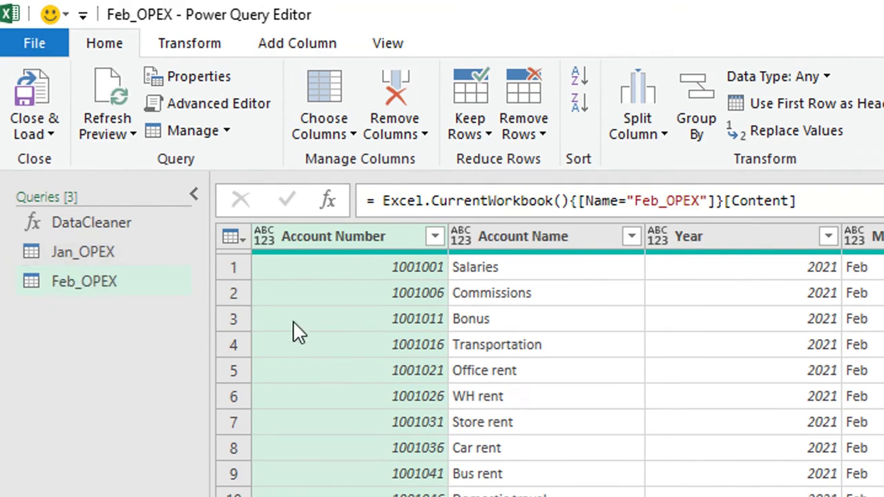
# Invoke the DataCleaner function with Jan_OPEX chosen as the Mytable input table.
pyautogui.click(107, 230)
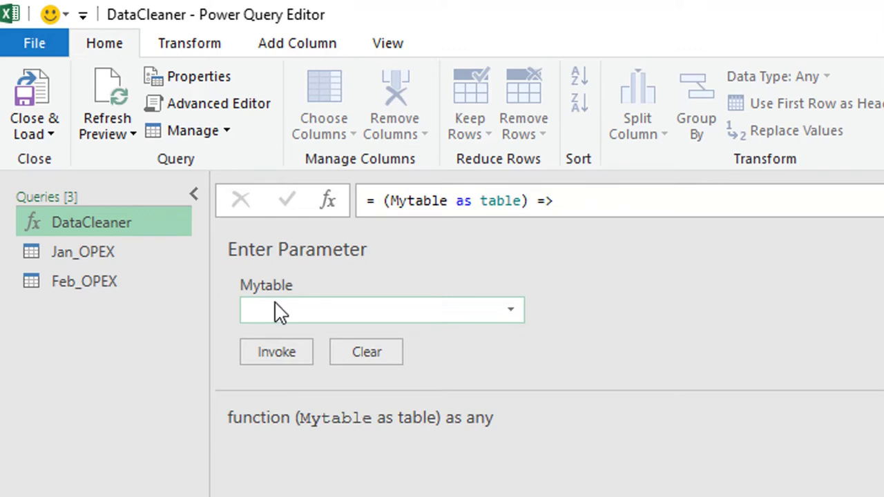
pyautogui.click(289, 318)
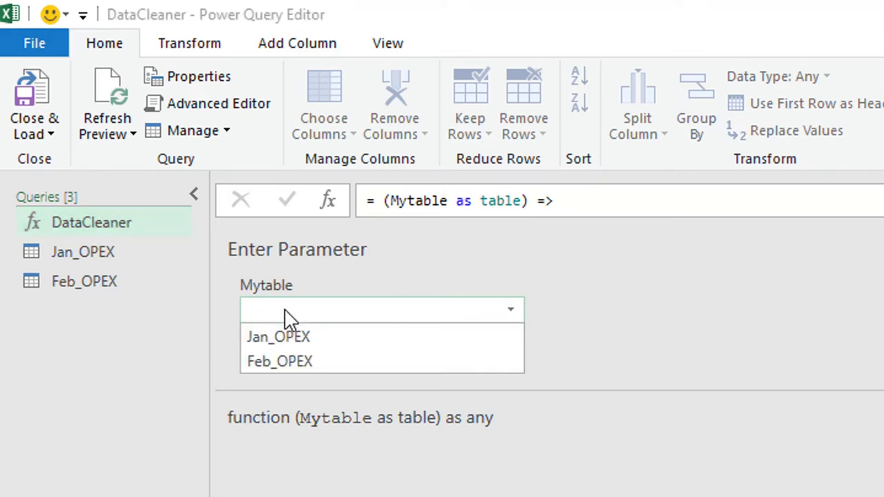
pyautogui.click(300, 342)
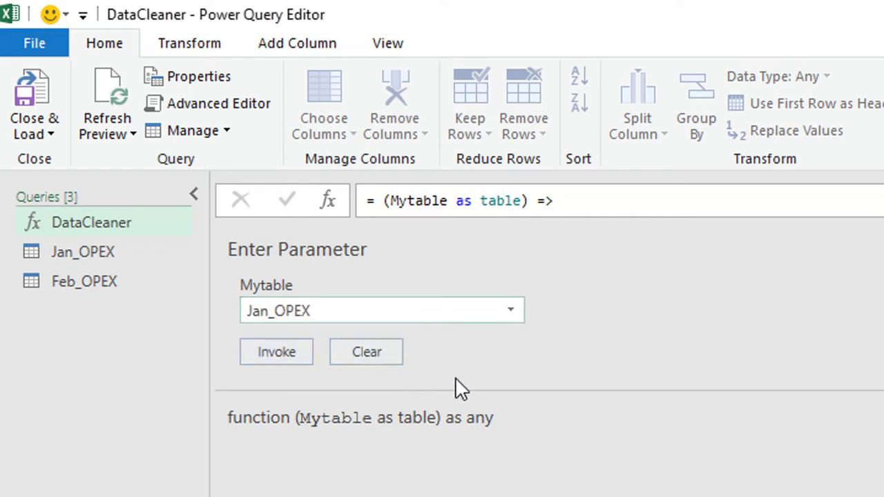
pyautogui.click(283, 354)
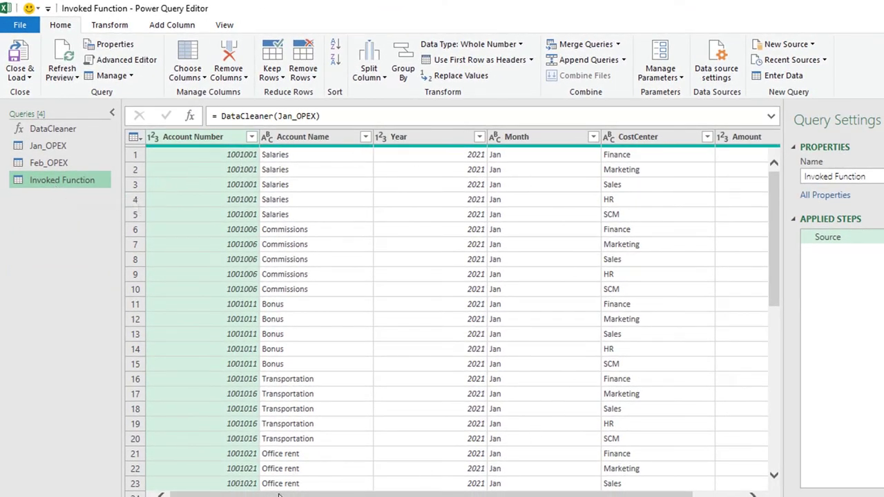
# Change the Invoked Function query's name in Query Settings to Jan_Clean_OPEX.
pyautogui.moveTo(294, 493)
pyautogui.mouseDown()
pyautogui.moveTo(315, 493)
pyautogui.moveTo(321, 319)
pyautogui.mouseUp()
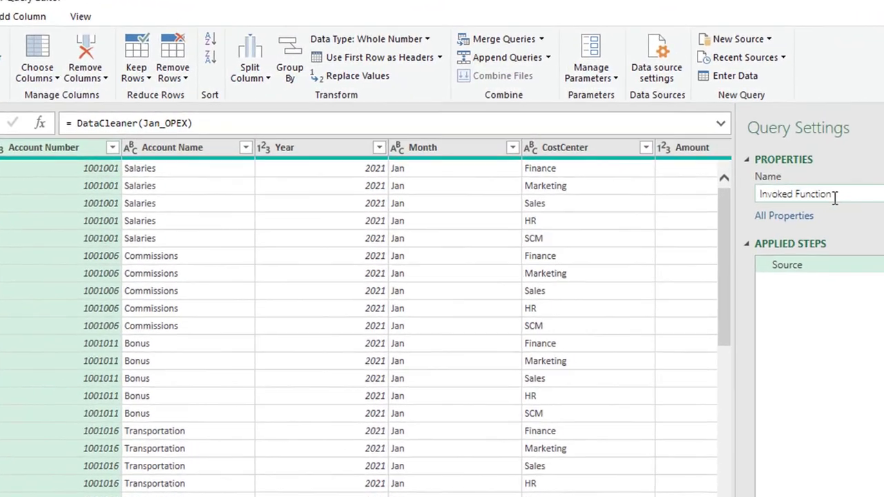
pyautogui.moveTo(866, 177); pyautogui.dragTo(806, 177)
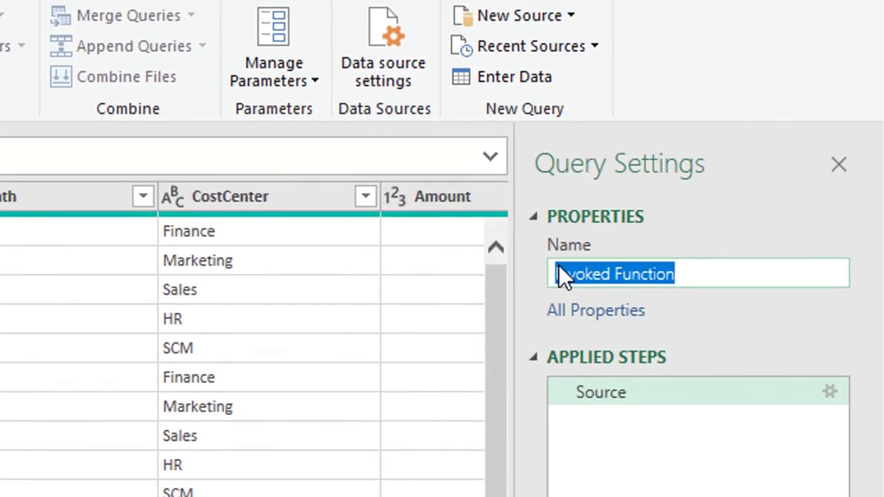
pyautogui.press('BackSpace')
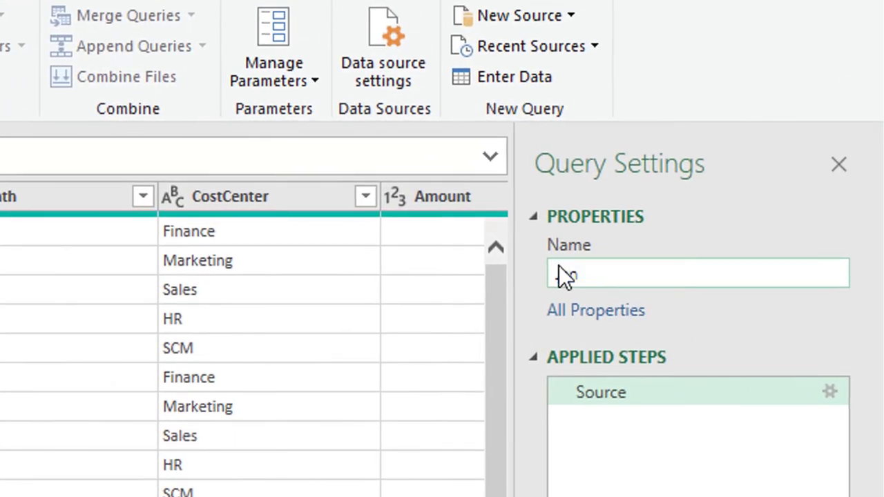
pyautogui.write('_Clean')
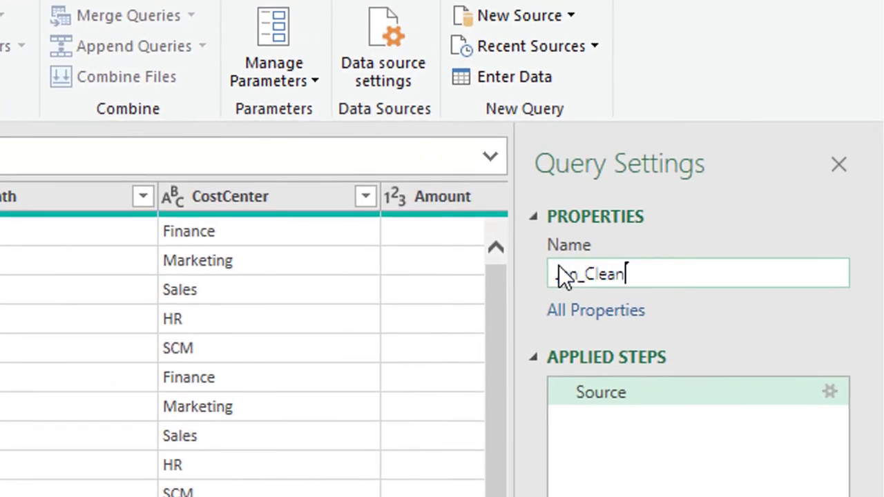
pyautogui.write('_OPEX')
pyautogui.press('Return')
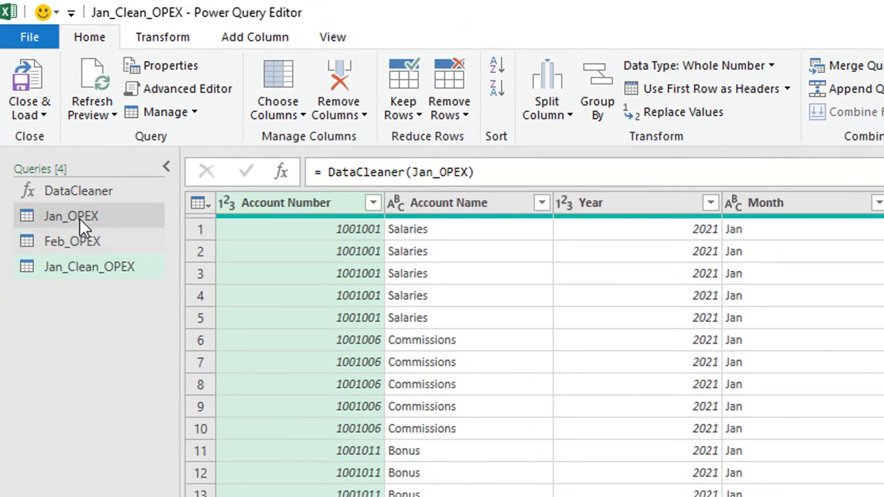
# Close Power Query, loading all queries as connection only.
pyautogui.click(29, 112)
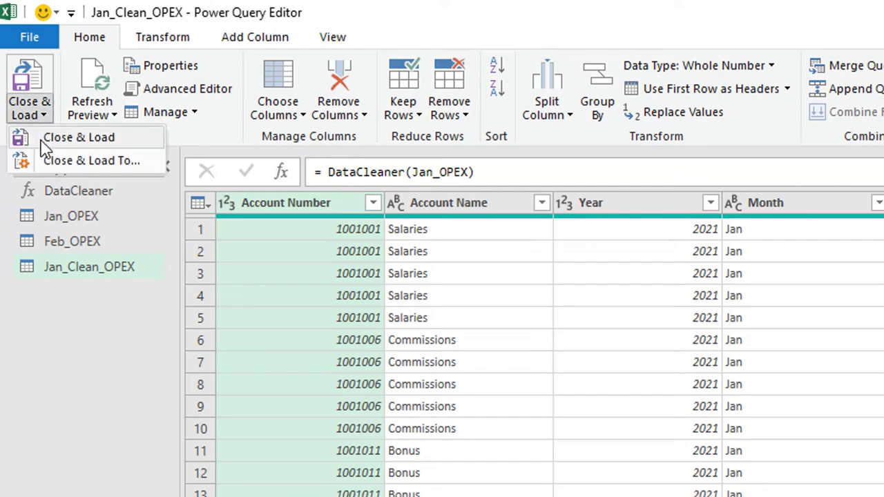
pyautogui.click(56, 164)
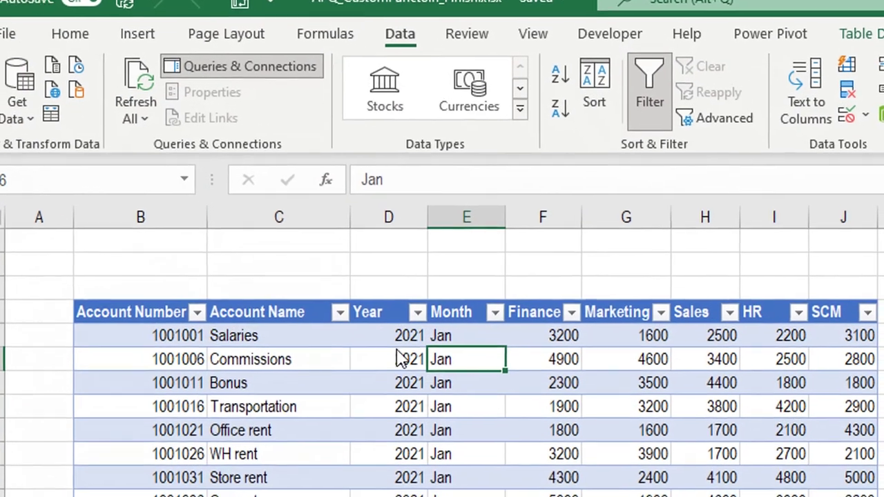
pyautogui.click(359, 223)
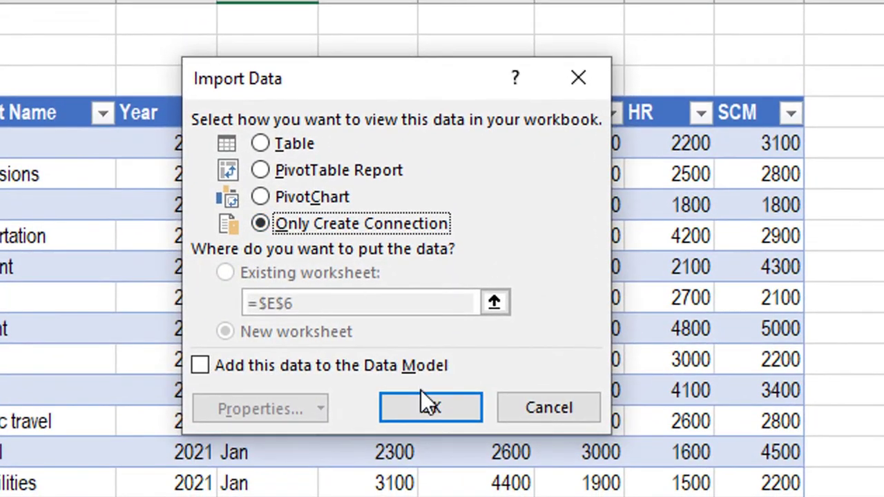
pyautogui.click(421, 391)
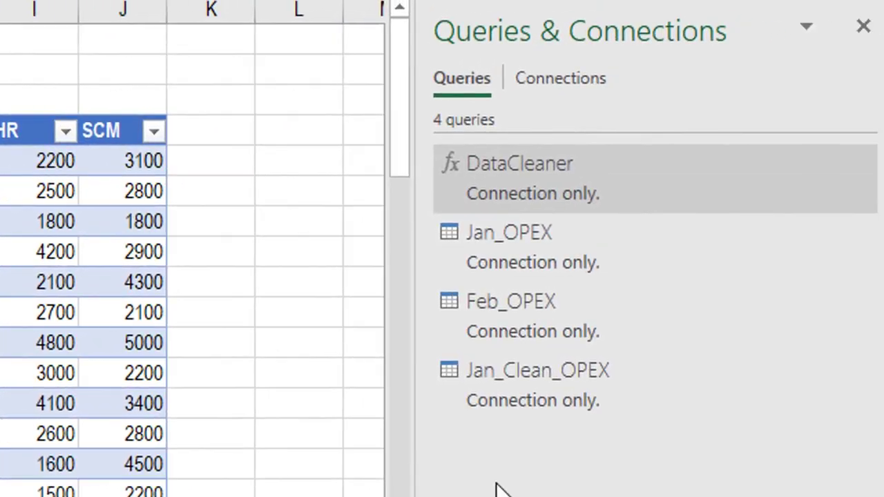
pyautogui.moveTo(523, 385)
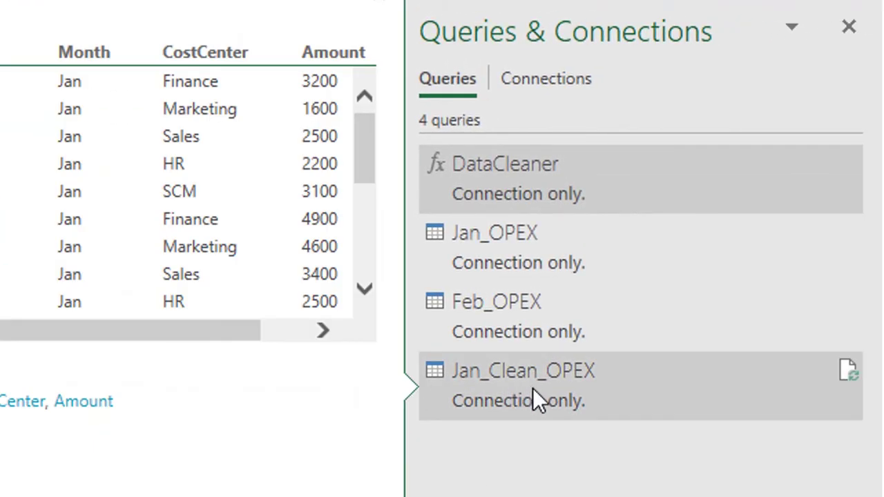
# Load Jan_Clean_OPEX as a table on a new worksheet.
pyautogui.rightClick(532, 388)
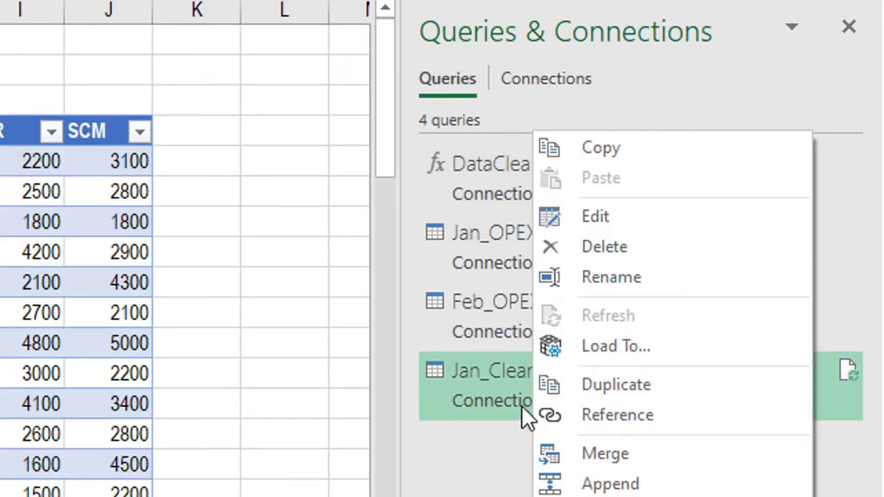
pyautogui.click(587, 345)
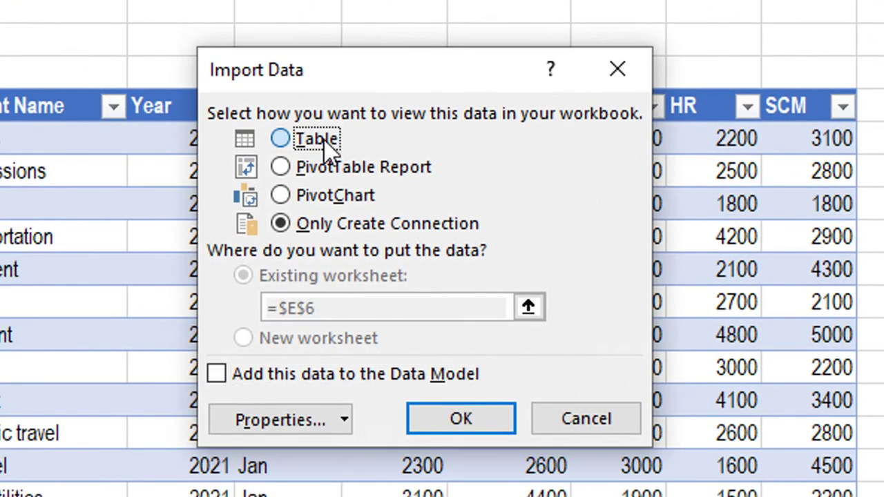
pyautogui.click(289, 140)
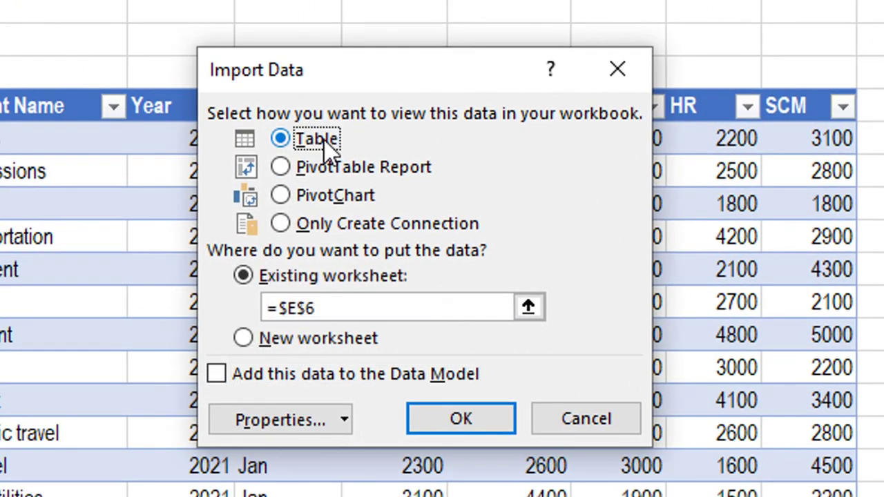
pyautogui.click(243, 338)
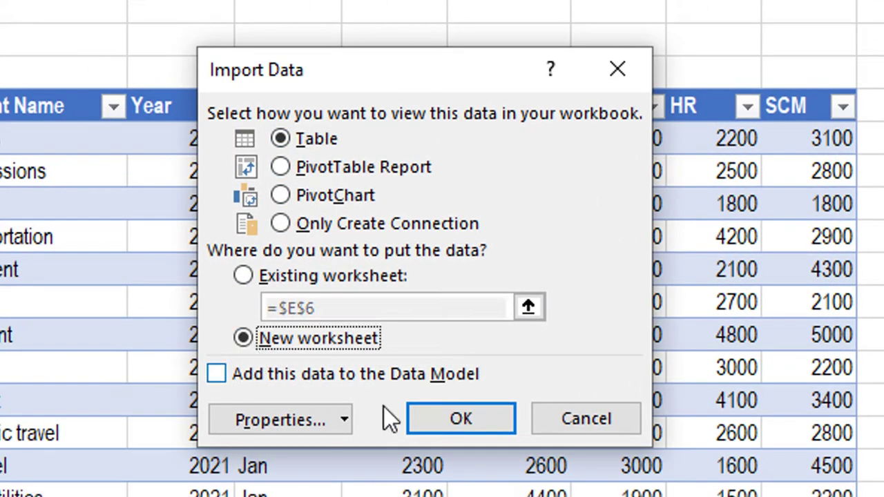
pyautogui.click(469, 417)
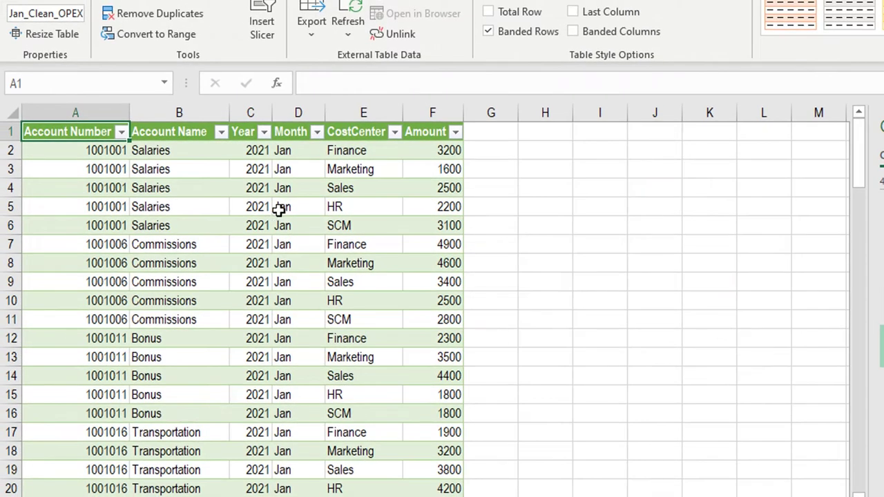
# Check the loaded Jan_Clean_OPEX table, then click off it to return to the source data.
pyautogui.scroll(-6, 280, 209)
pyautogui.scroll(7, 283, 210)
pyautogui.click(328, 189)
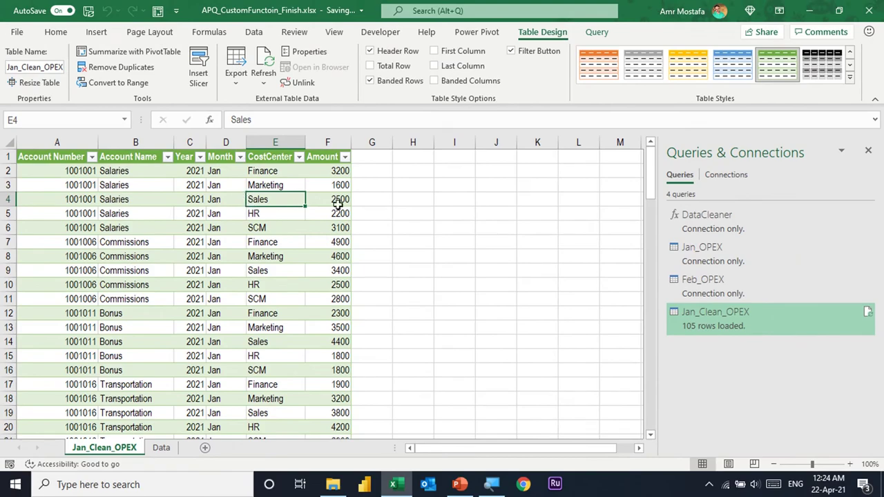
pyautogui.click(362, 200)
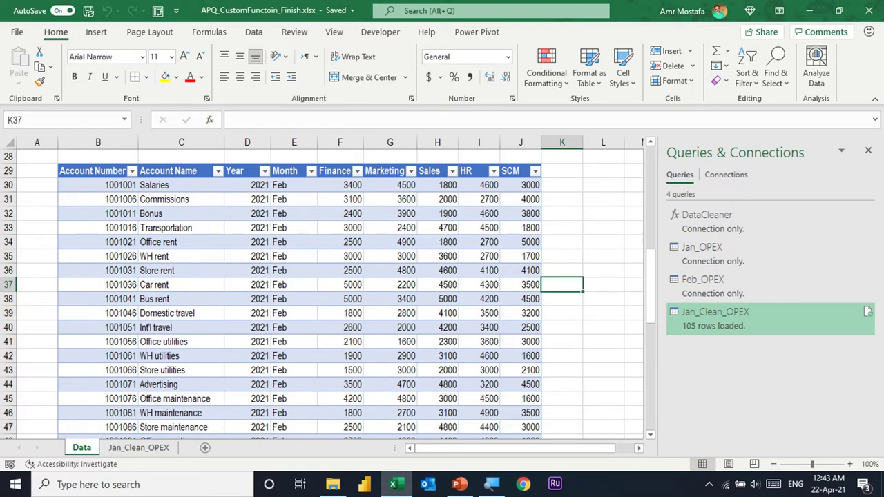
# Invoke DataCleaner from Queries & Connections with Feb_OPEX as the Mytable input table.
pyautogui.click(708, 227)
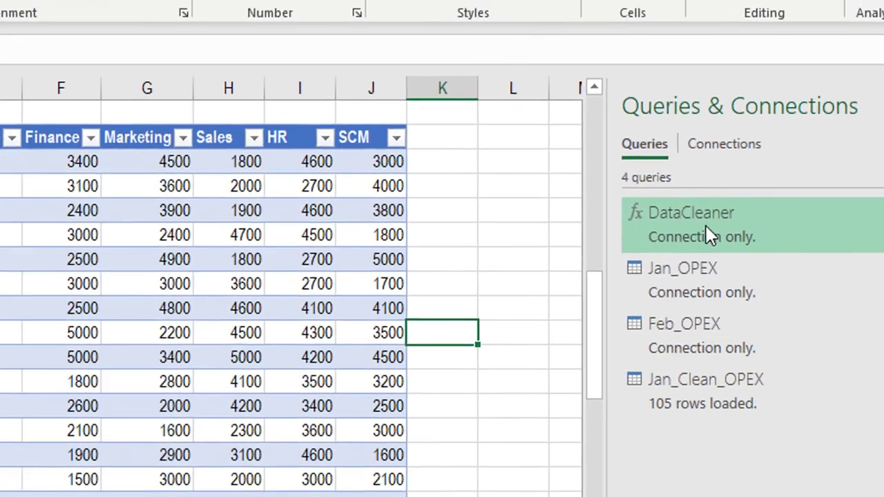
pyautogui.doubleClick(589, 200)
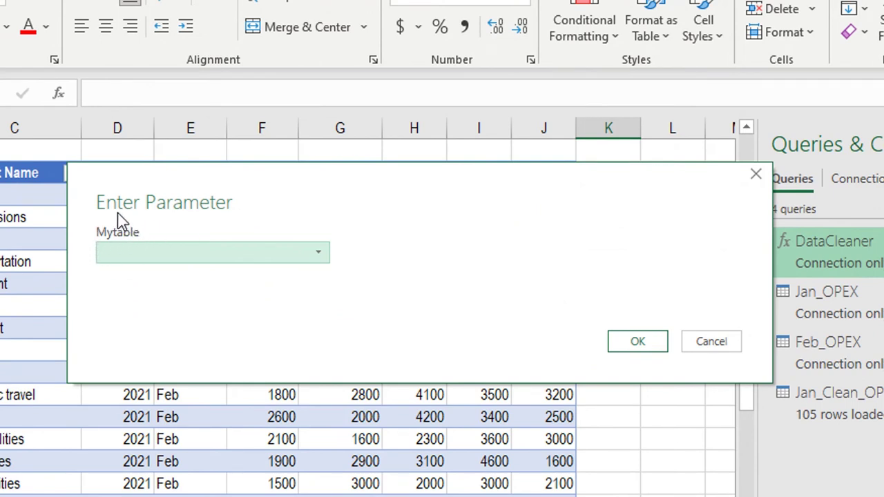
pyautogui.click(293, 260)
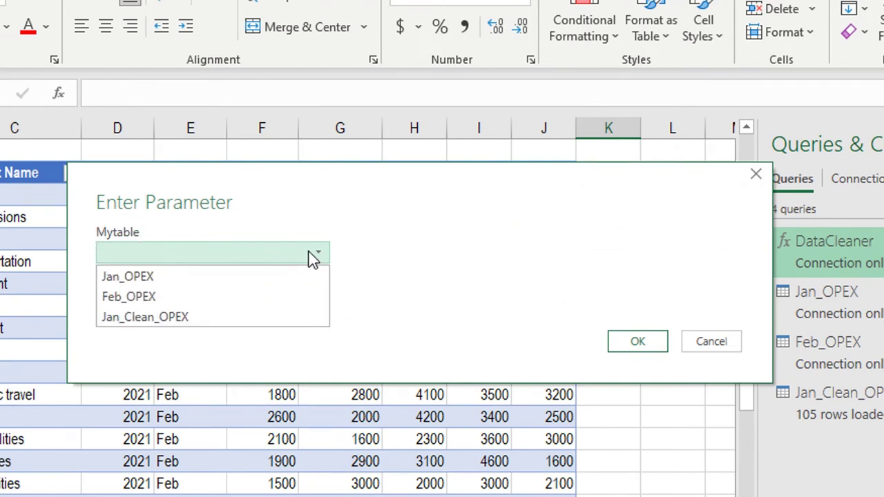
pyautogui.click(266, 298)
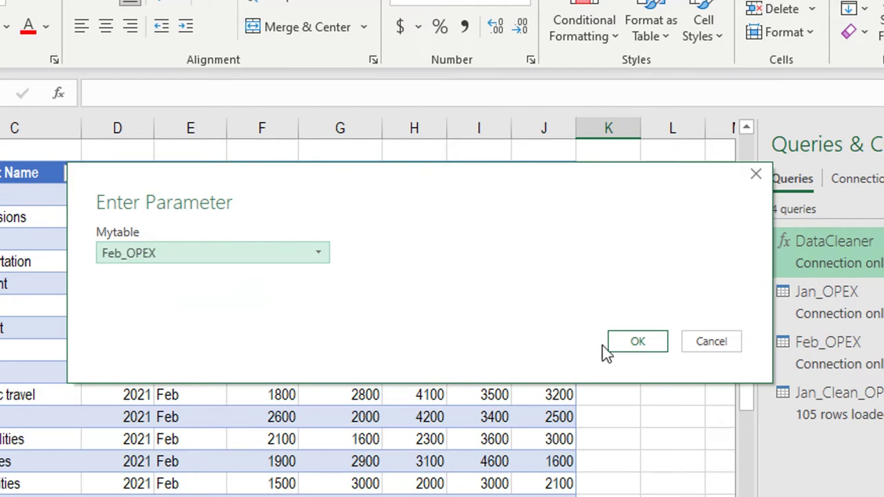
pyautogui.click(632, 345)
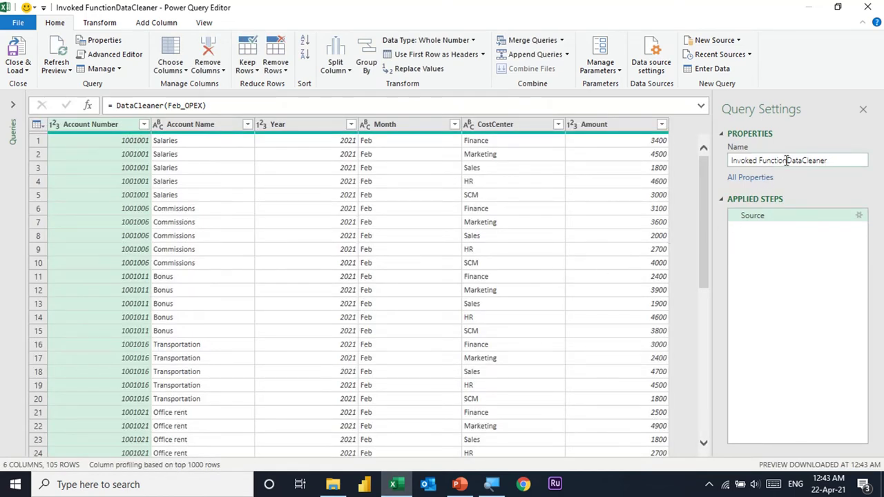
# Enter Feb_Clean_OPEX as the invoked query's name in Query Settings.
pyautogui.click(830, 161)
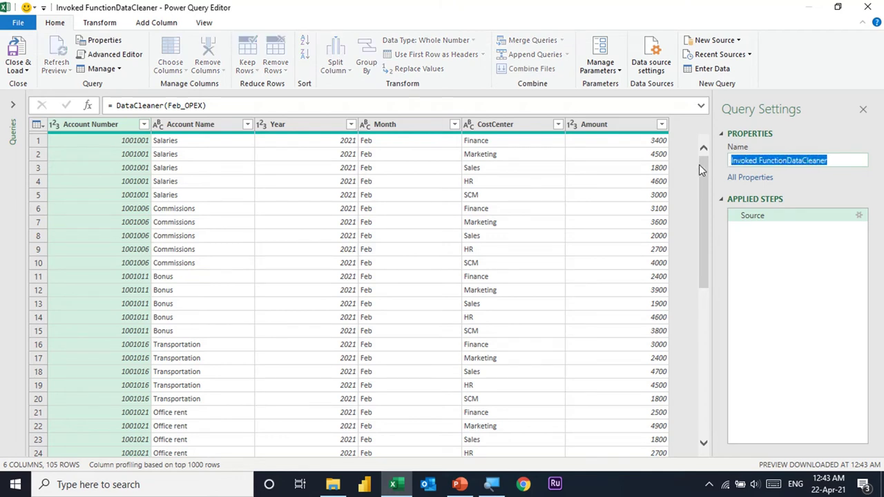
pyautogui.write('Feb')
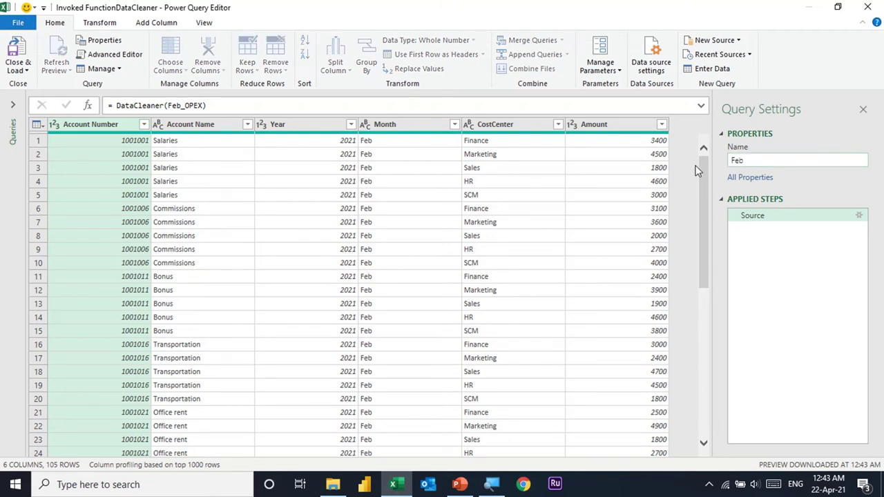
pyautogui.write('_Clean_')
pyautogui.write('OPEX')
pyautogui.press('Return')
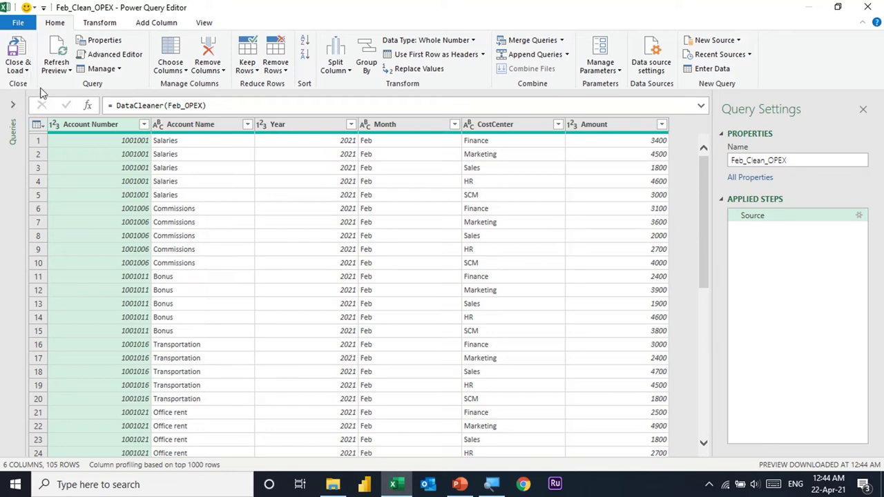
# Load Feb_Clean_OPEX as a table on a new worksheet and move its tab after Jan_Clean_OPEX.
pyautogui.click(19, 70)
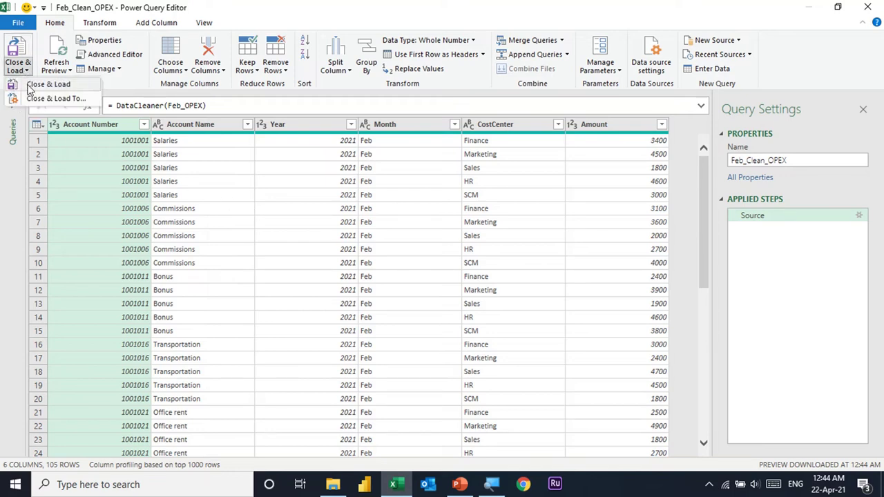
pyautogui.click(35, 98)
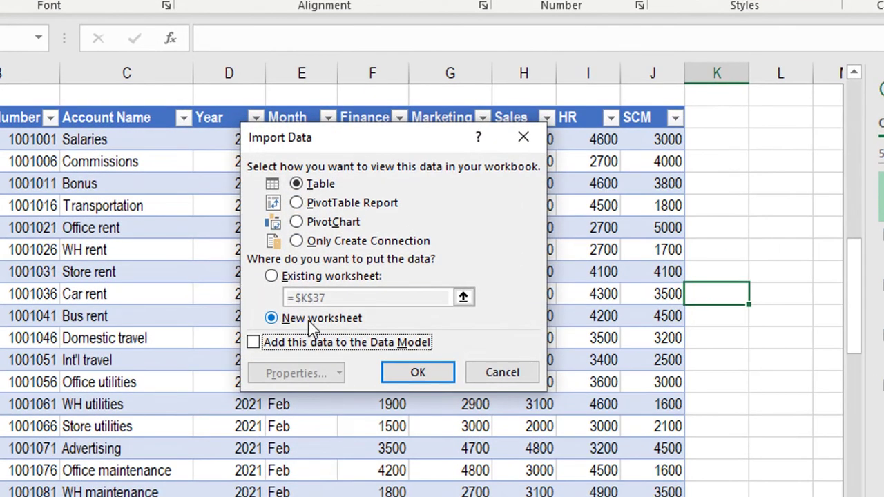
pyautogui.click(417, 373)
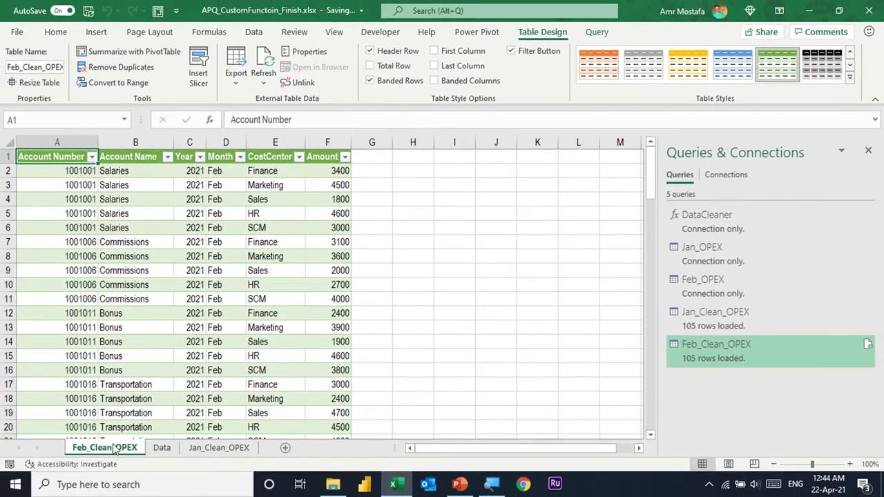
pyautogui.moveTo(114, 447); pyautogui.dragTo(264, 448)
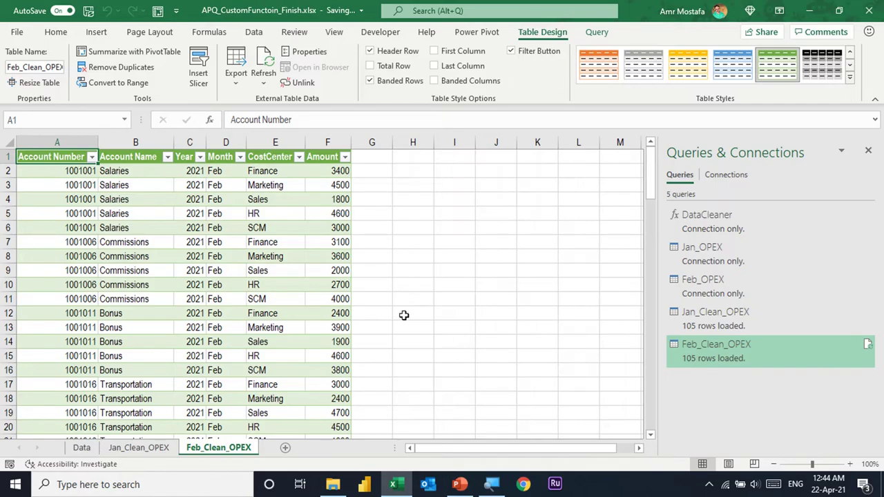
pyautogui.click(417, 286)
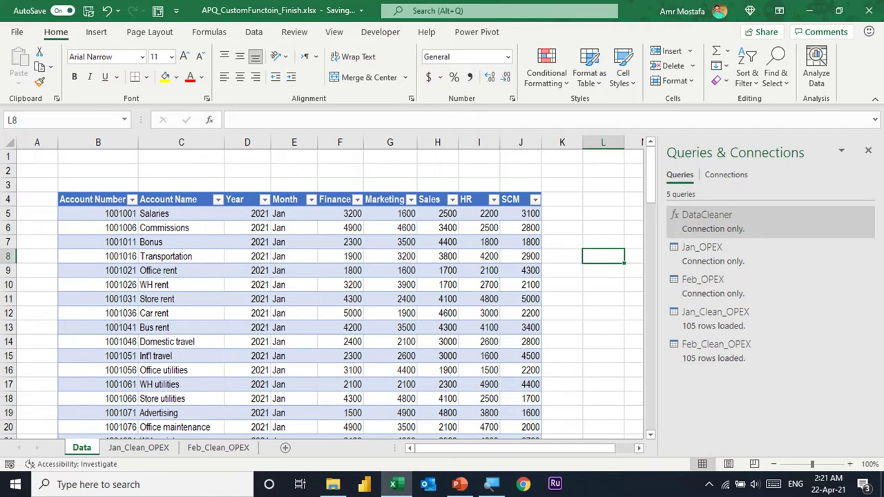
# Create a blank query through Data > Get Data > From Other Sources > Blank Query.
pyautogui.click(294, 256)
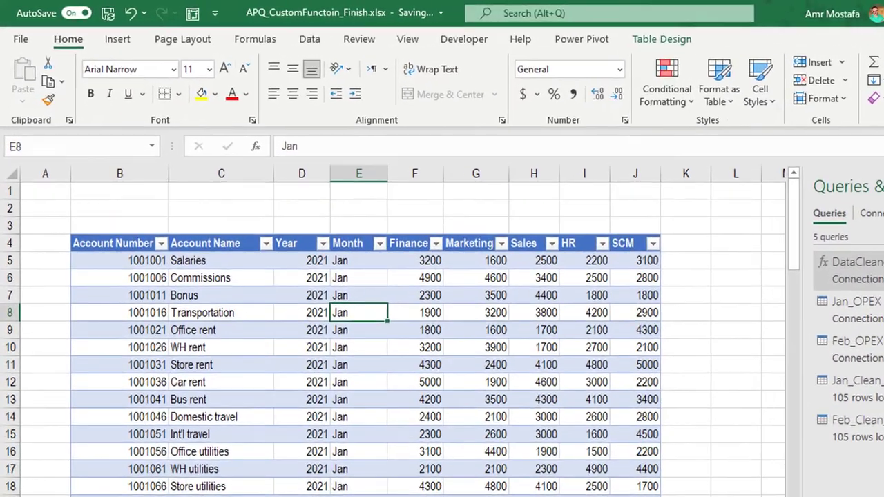
pyautogui.click(253, 32)
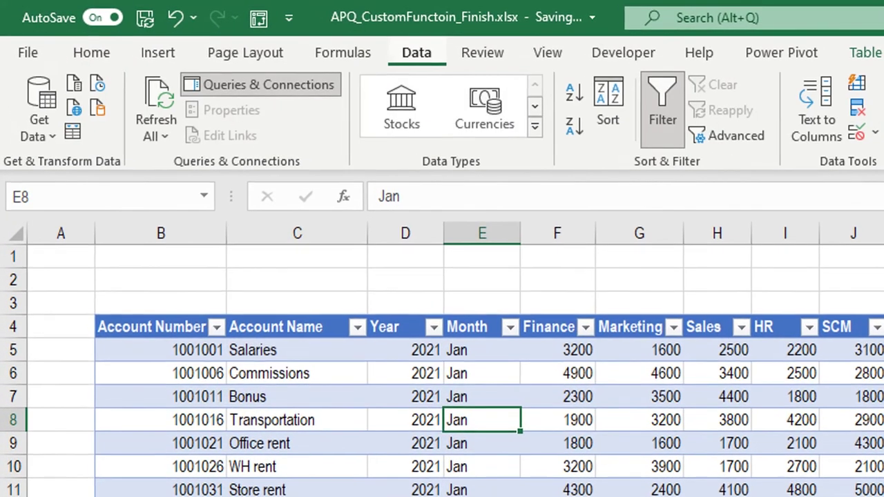
pyautogui.click(40, 111)
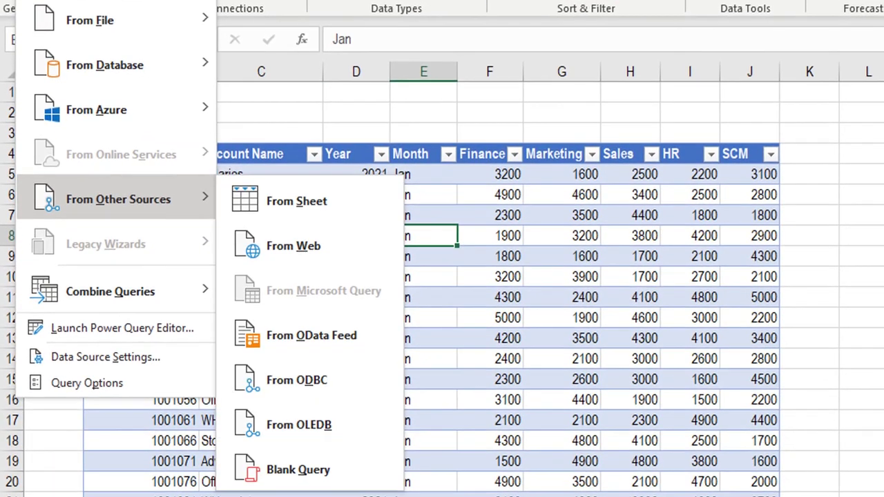
pyautogui.click(298, 470)
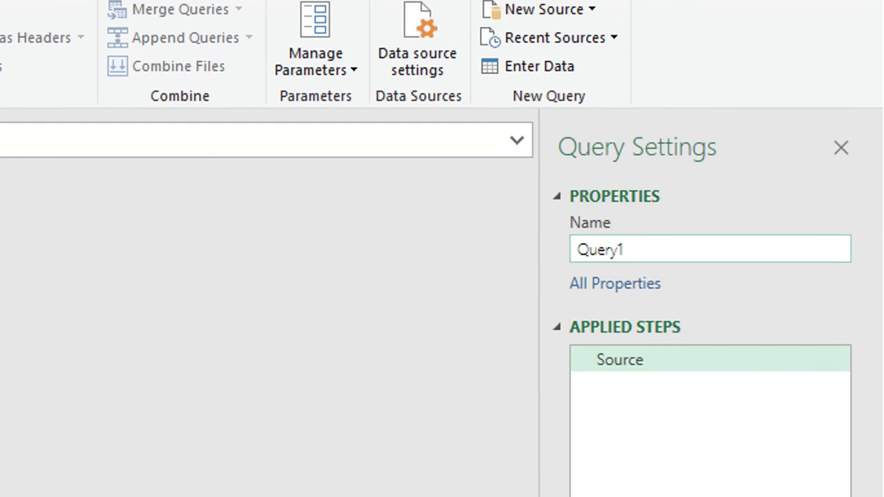
# Rename the blank query to Clean_Data.
pyautogui.doubleClick(607, 248)
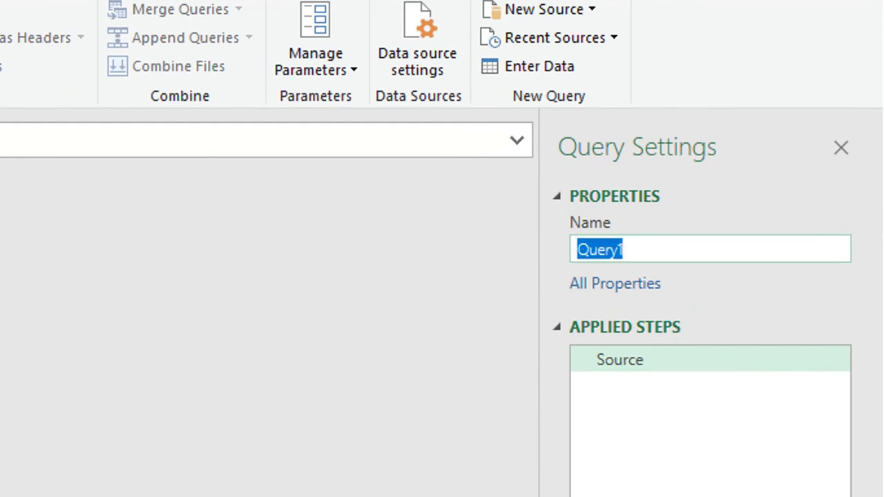
pyautogui.write('Clean')
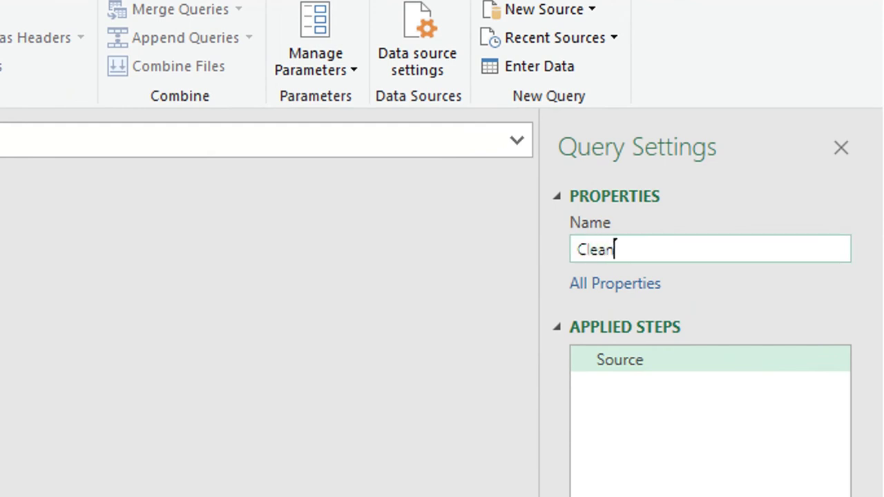
pyautogui.write('_Data')
pyautogui.press('Return')
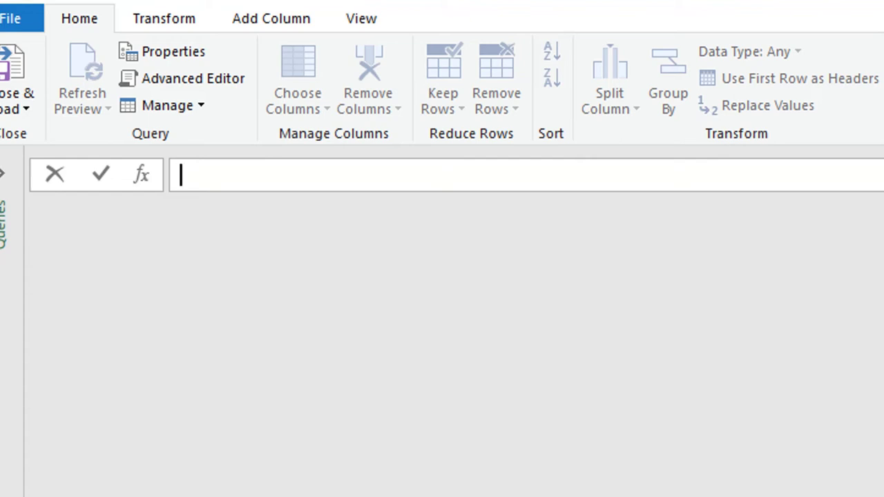
# Set the Source formula to =Excel.CurrentWorkbook() to list all workbook tables.
pyautogui.write('= ex')
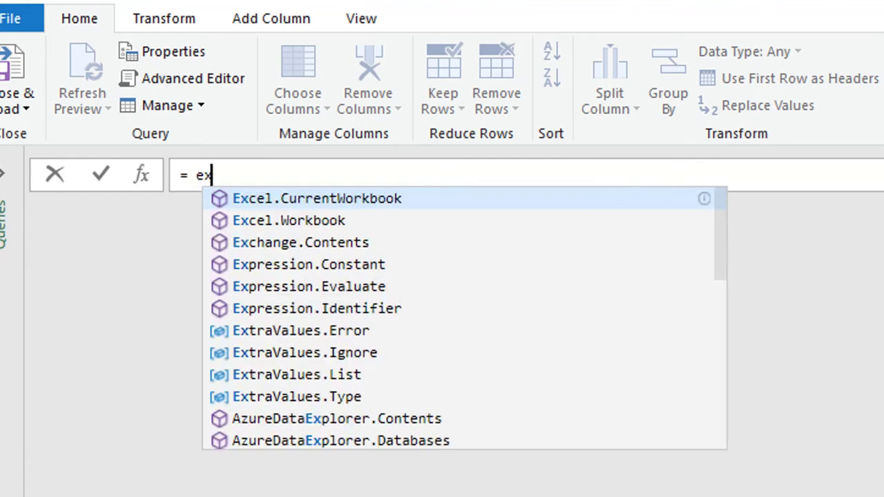
pyautogui.write('ce')
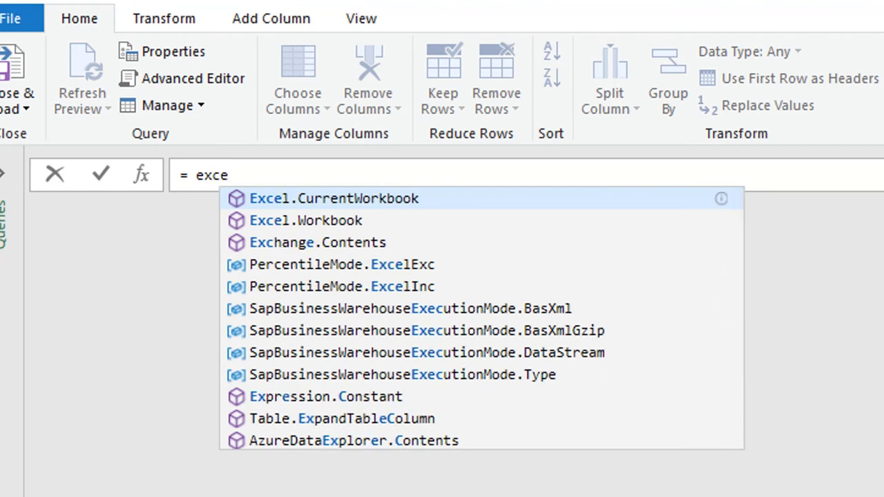
pyautogui.press('Tab')
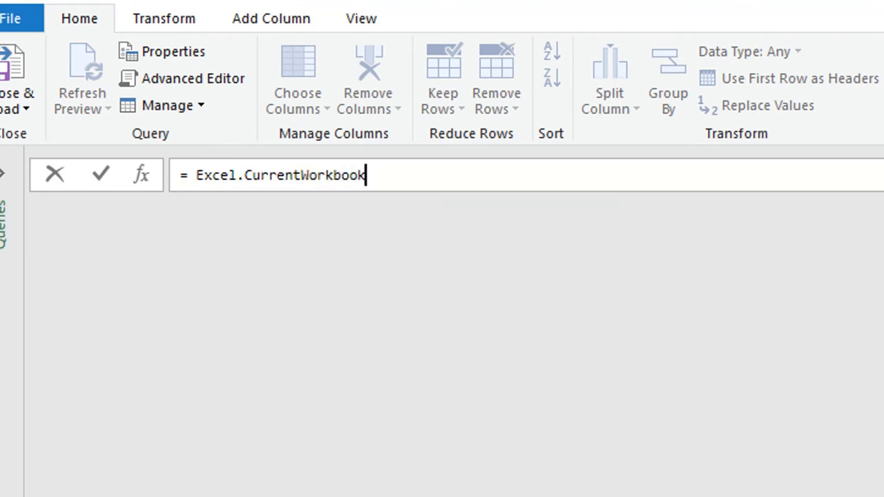
pyautogui.write('(')
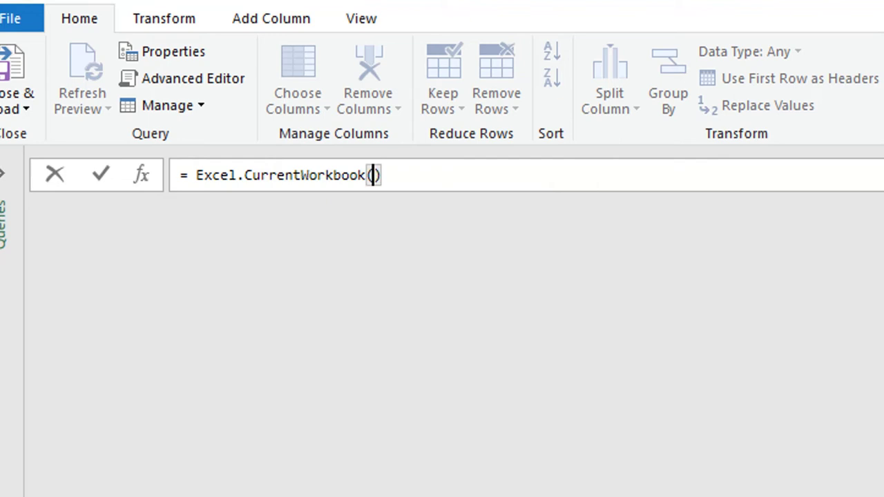
pyautogui.write(')')
pyautogui.press('Return')
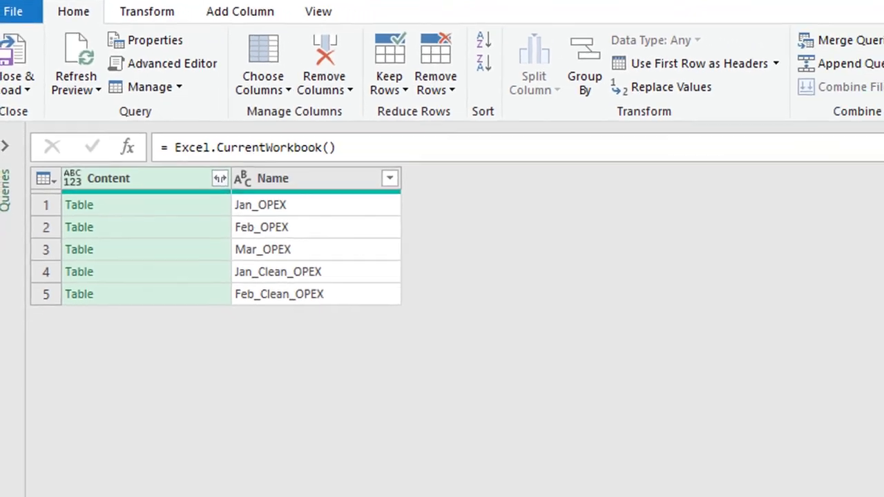
# Filter the Name column to names that do not contain 'Clean', leaving Jan_OPEX, Feb_OPEX and Mar_OPEX.
pyautogui.click(110, 127)
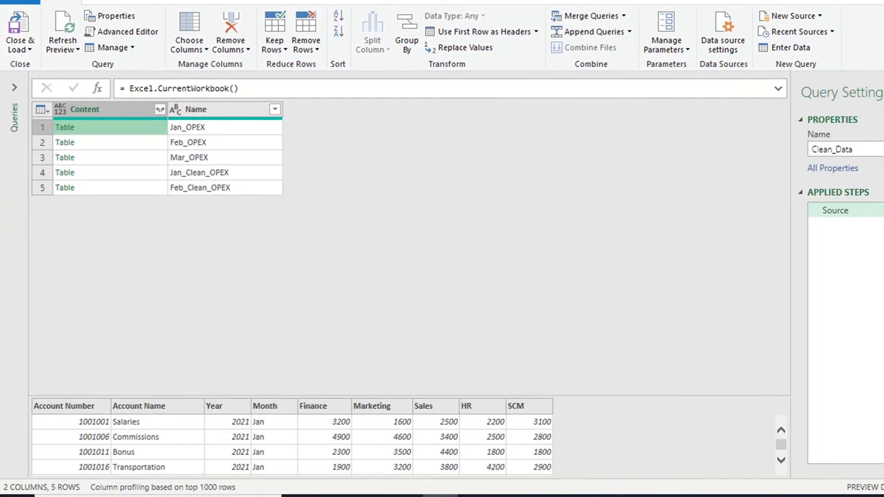
pyautogui.moveTo(407, 398); pyautogui.dragTo(407, 338)
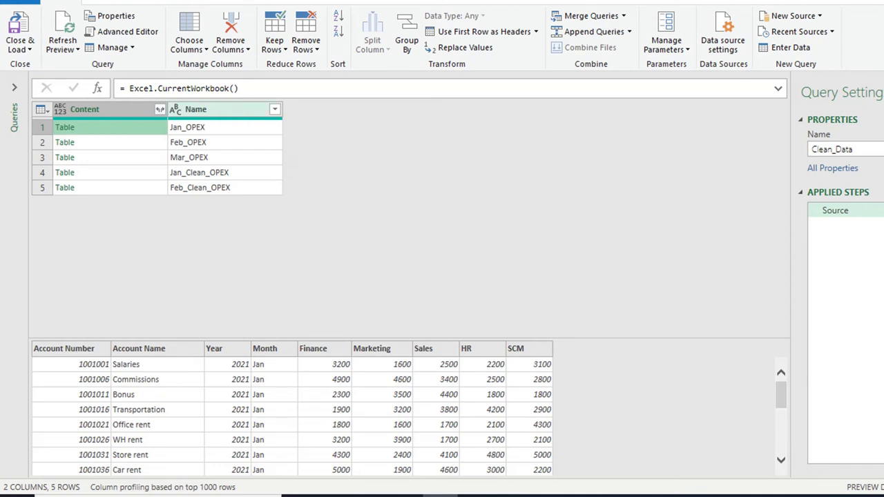
pyautogui.click(274, 109)
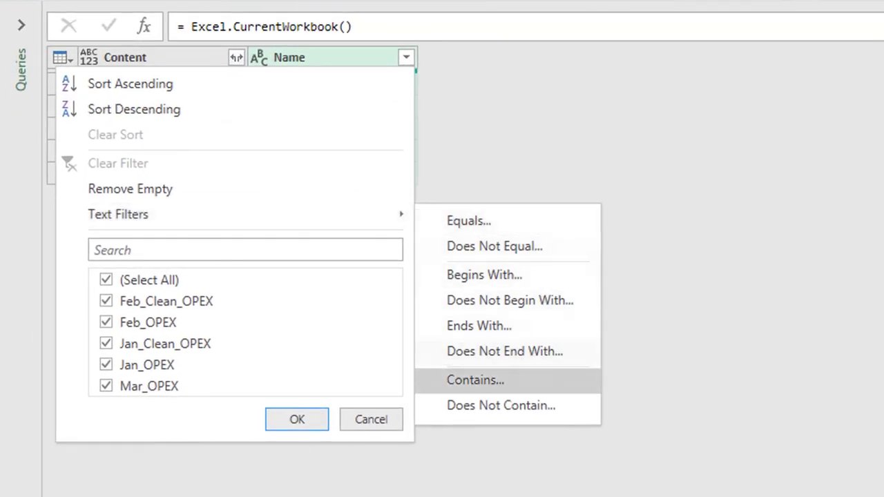
pyautogui.press('Escape')
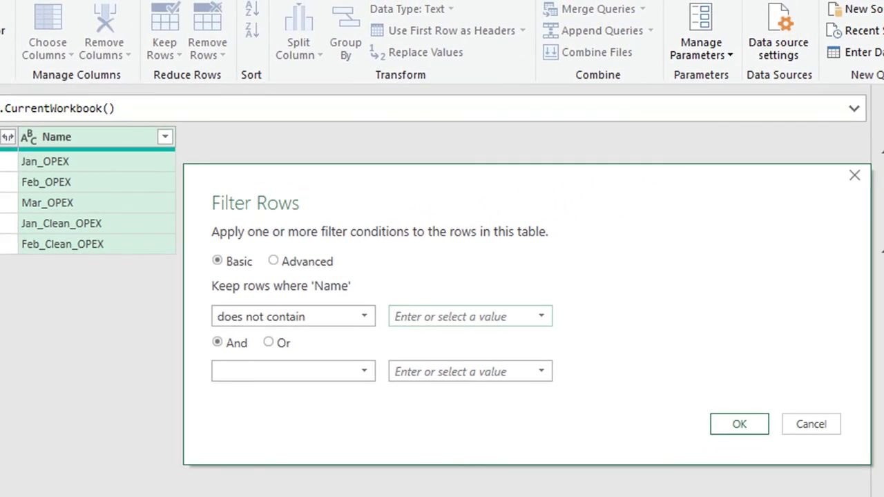
pyautogui.click(470, 317)
pyautogui.write('C')
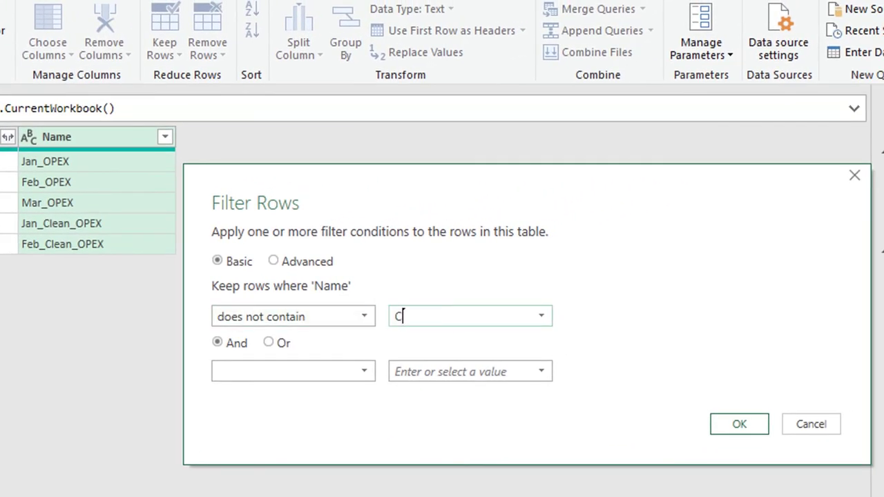
pyautogui.write('lean')
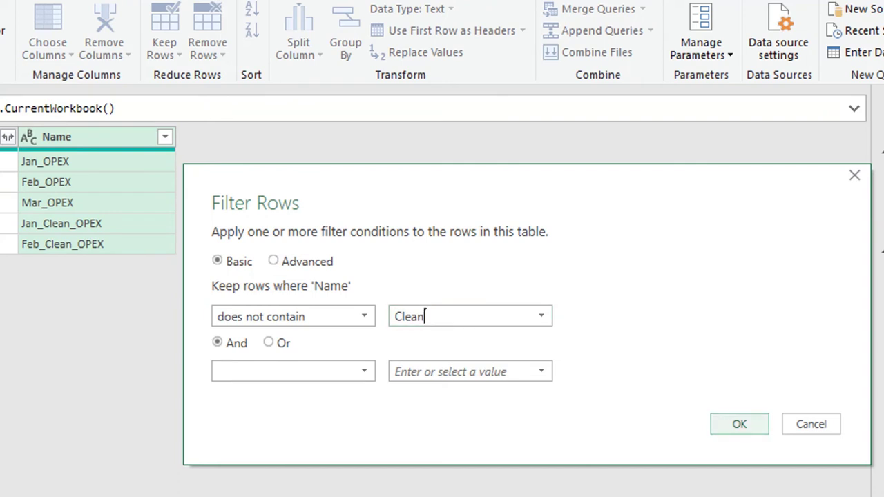
pyautogui.click(738, 424)
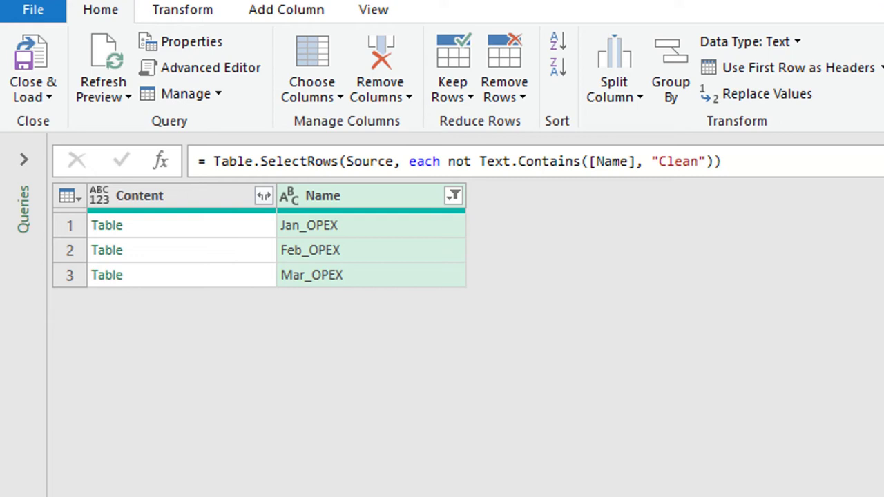
# Start an Invoke Custom Function column that uses the DataCleaner function.
pyautogui.click(23, 159)
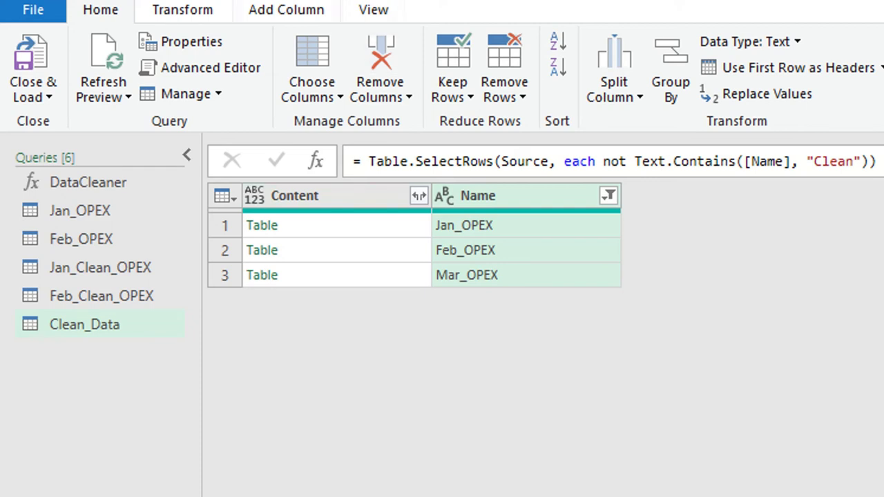
pyautogui.click(286, 9)
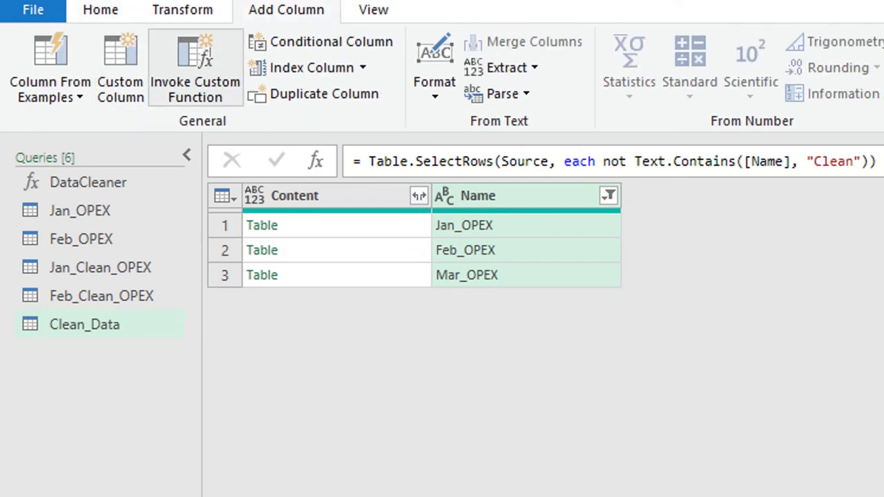
pyautogui.click(195, 70)
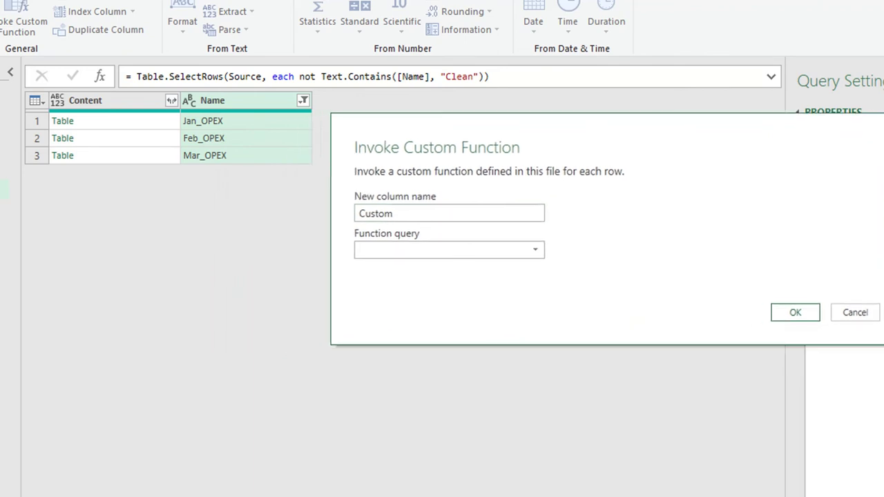
pyautogui.click(449, 249)
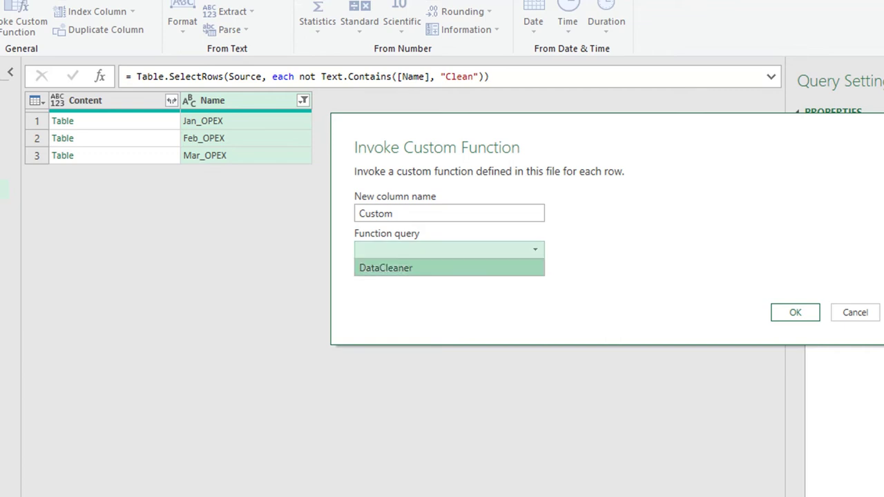
pyautogui.press('Return')
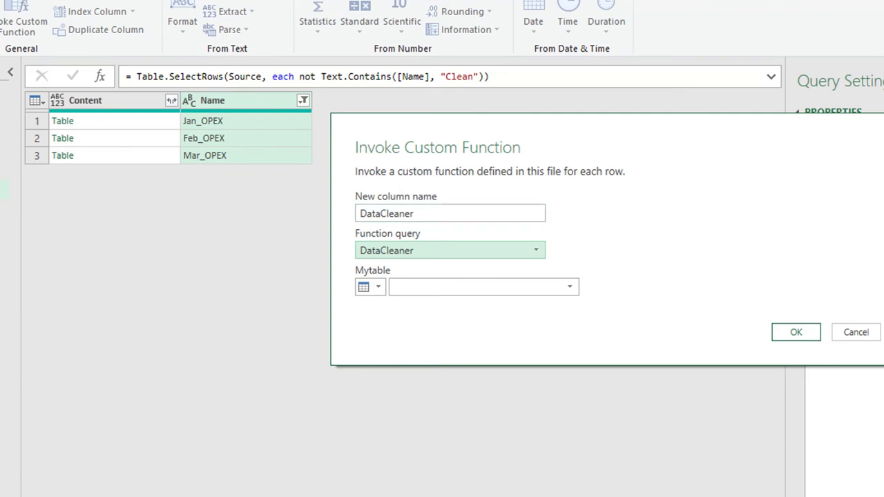
# Set the Mytable argument to the Content column and add the DataCleaner column.
pyautogui.click(370, 286)
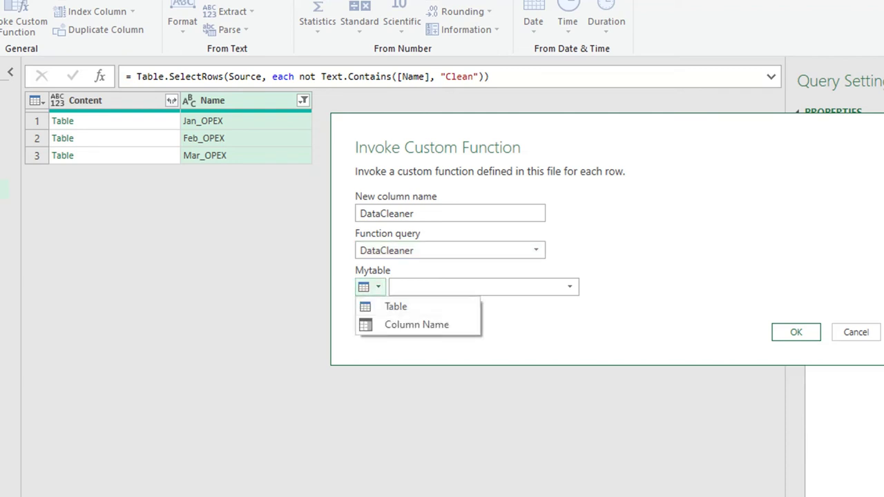
pyautogui.click(483, 286)
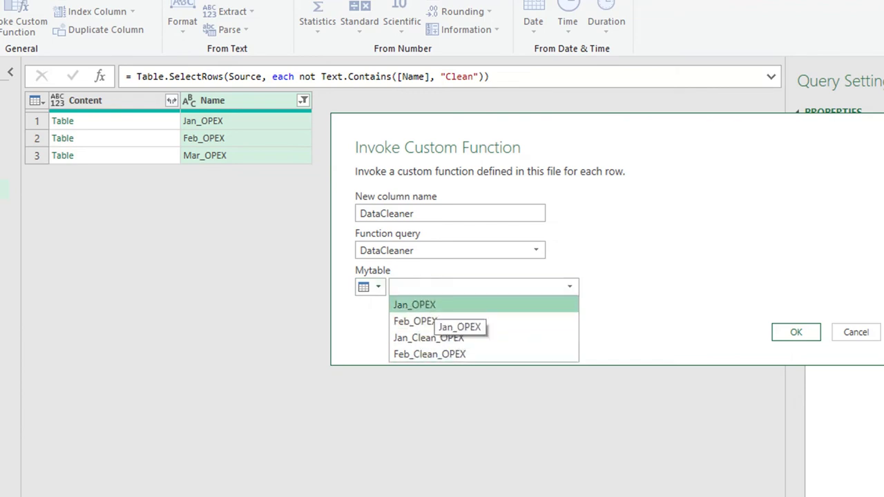
pyautogui.click(369, 286)
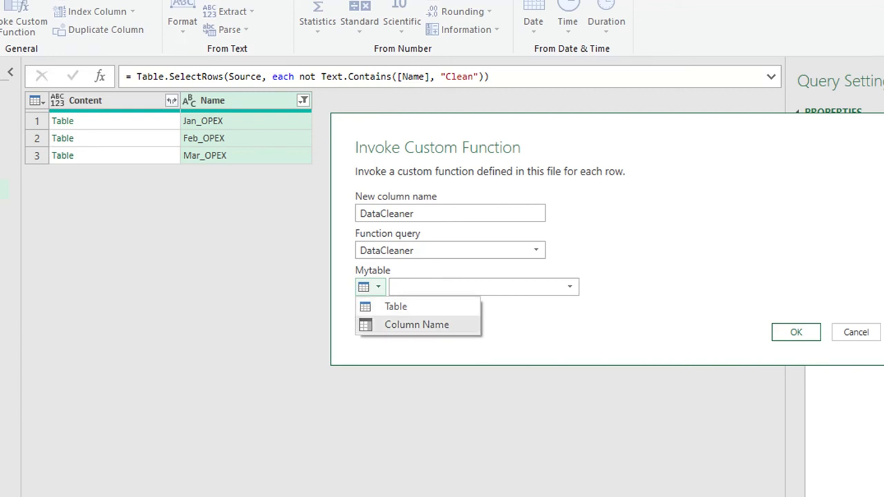
pyautogui.click(416, 325)
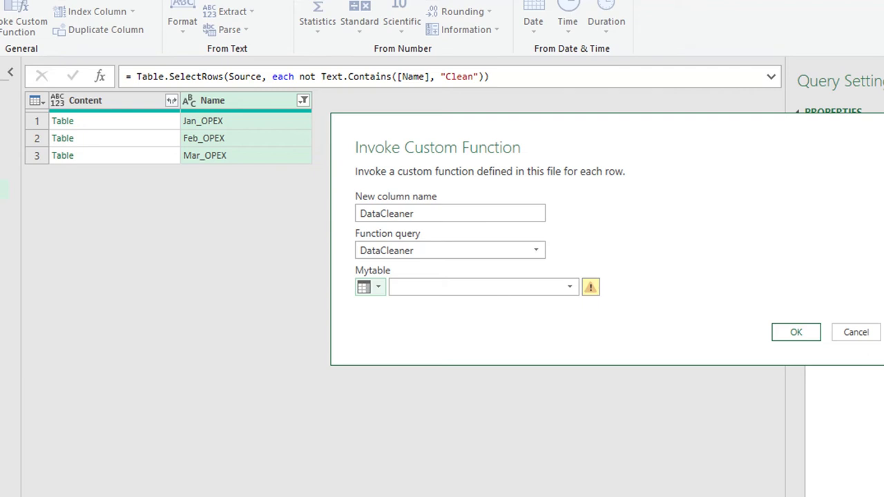
pyautogui.click(370, 286)
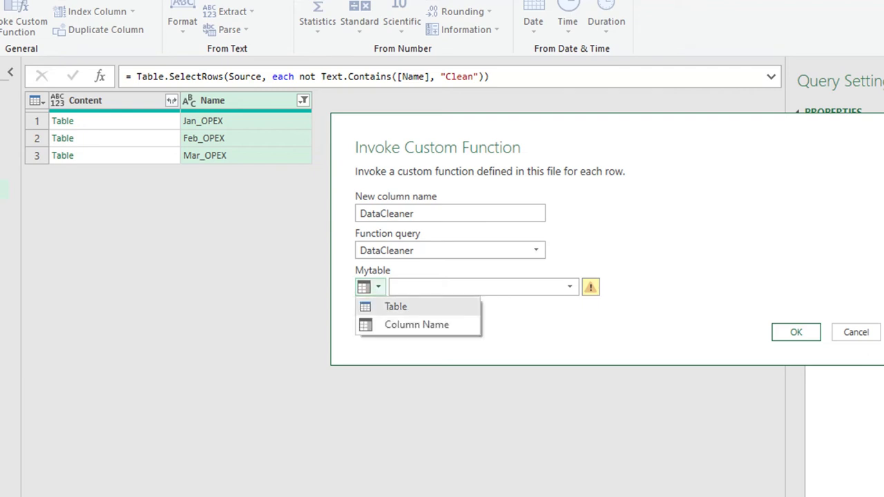
pyautogui.click(414, 324)
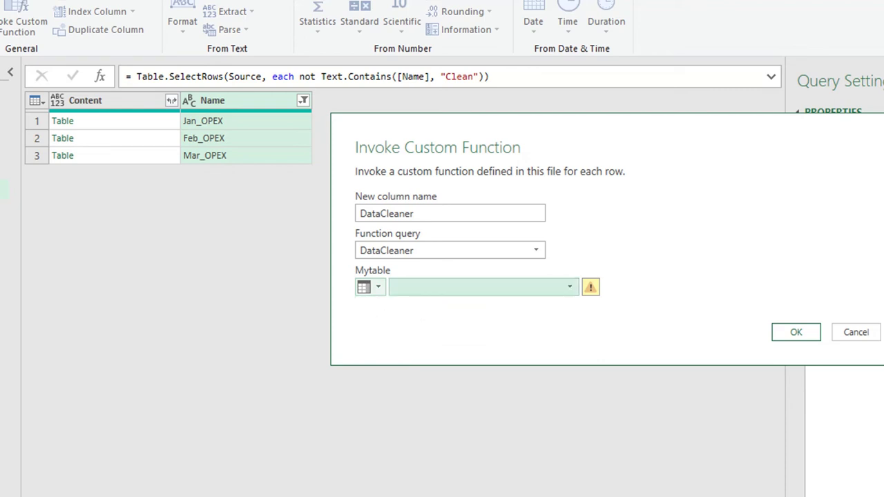
pyautogui.click(484, 287)
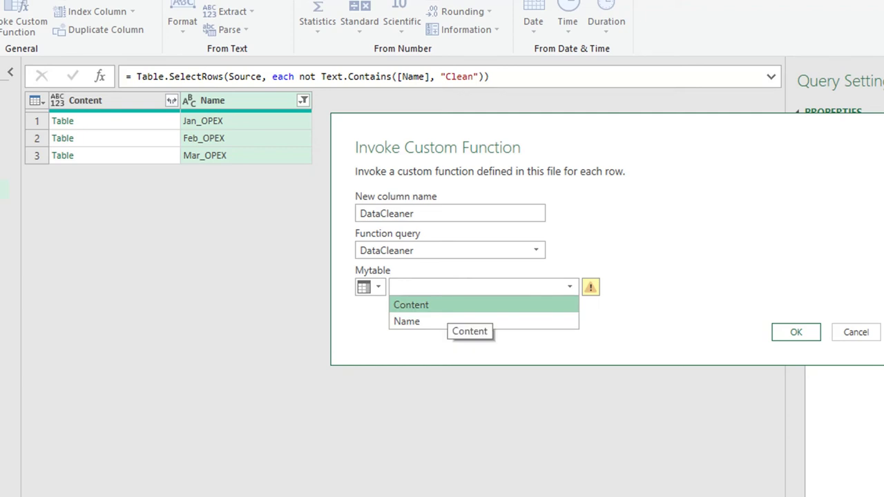
pyautogui.click(452, 305)
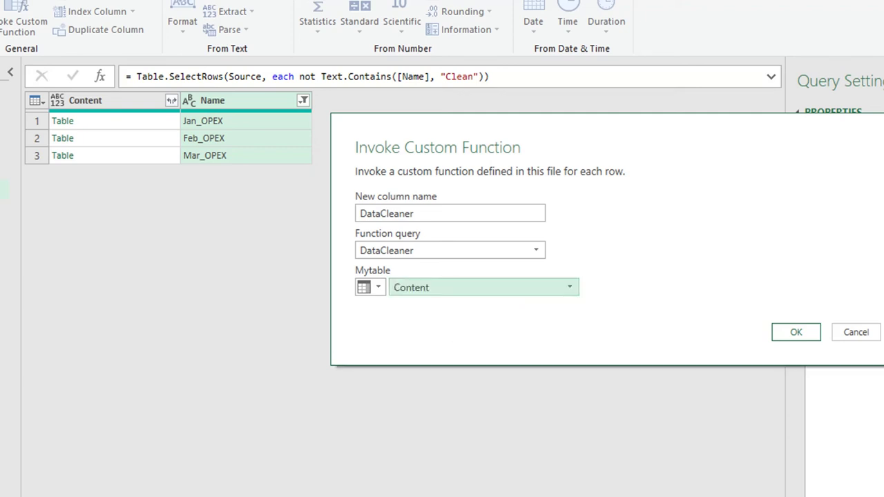
pyautogui.click(795, 332)
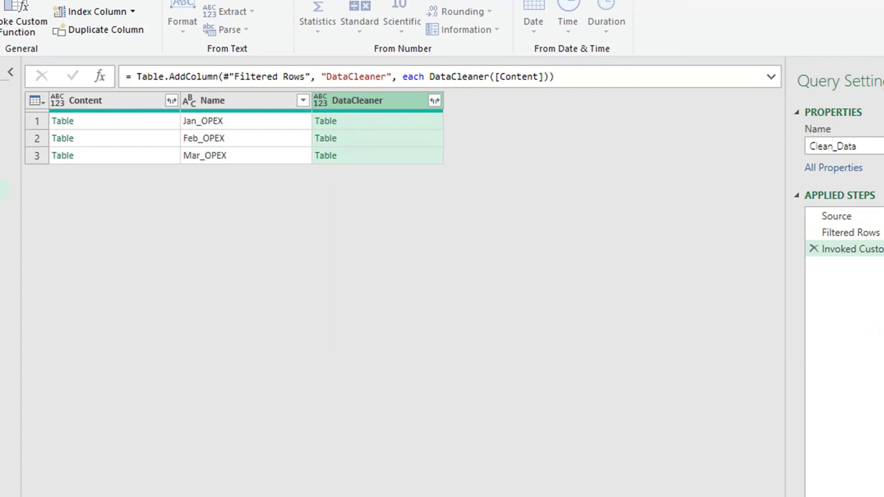
# Preview the cleaned Jan_OPEX table and compare it with the original Jan_OPEX table.
pyautogui.click(377, 121)
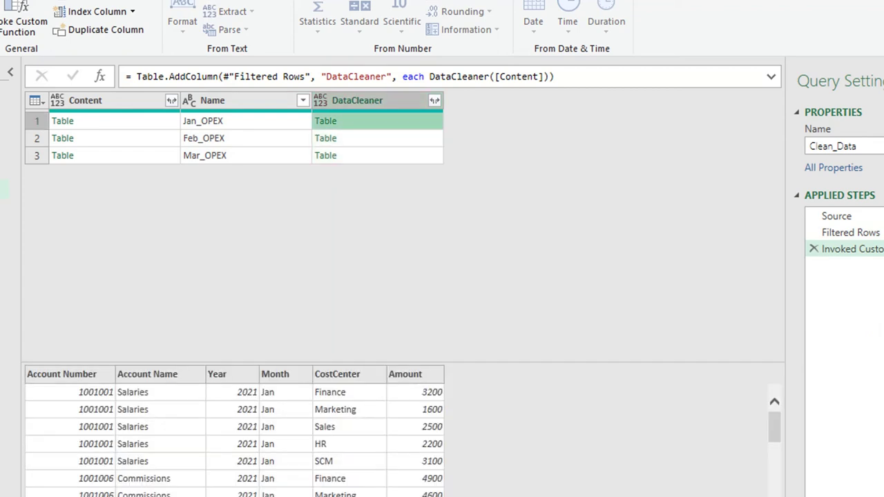
pyautogui.moveTo(400, 362); pyautogui.dragTo(400, 305)
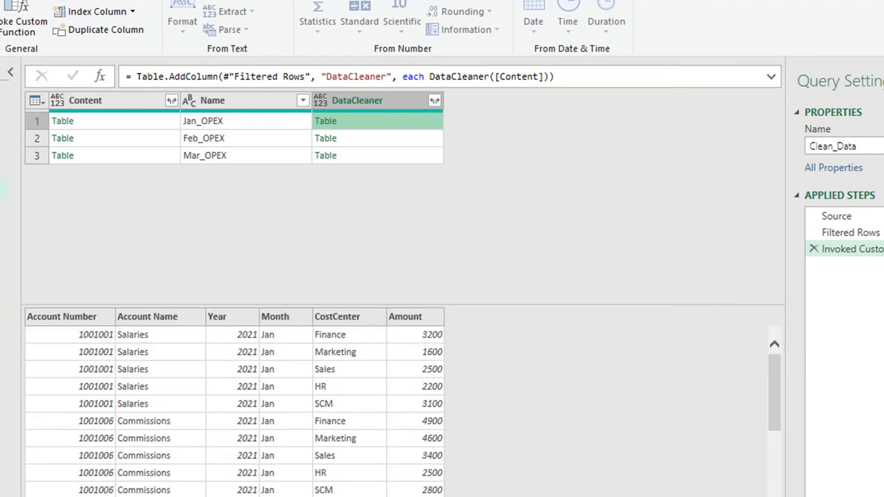
pyautogui.click(138, 121)
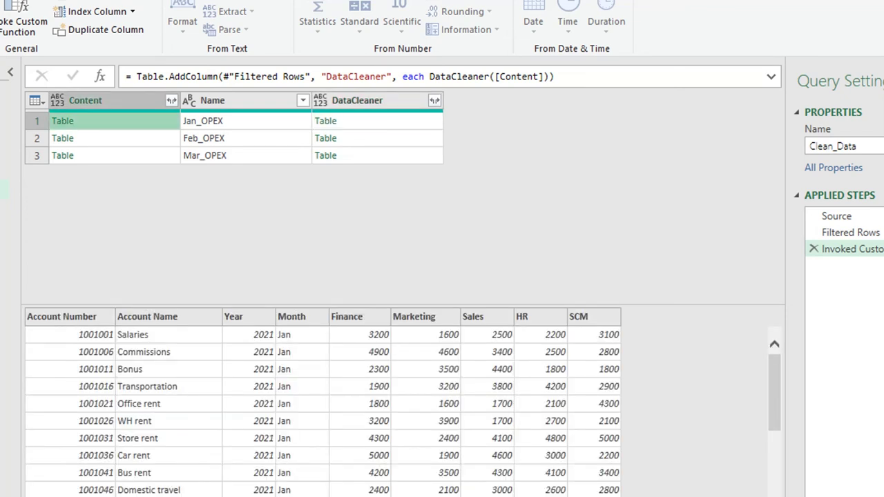
pyautogui.click(373, 121)
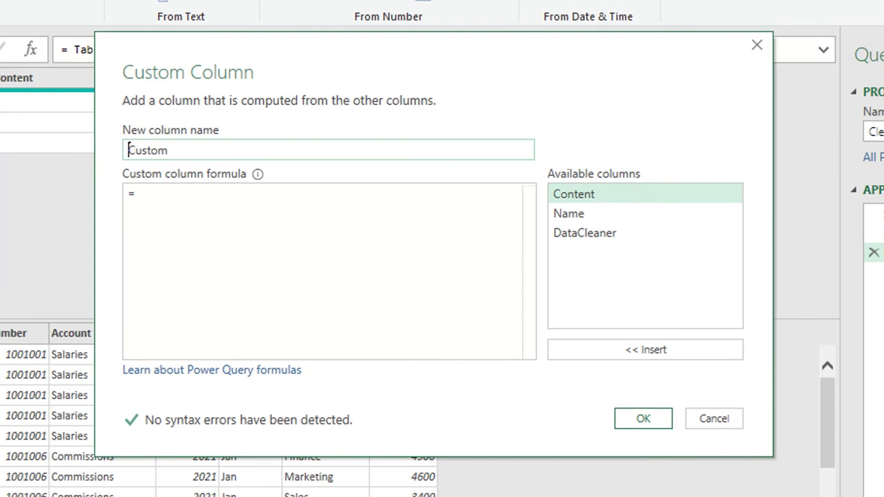
# Add a Custom column with the formula =DataCleaner([Content]).
pyautogui.click(140, 193)
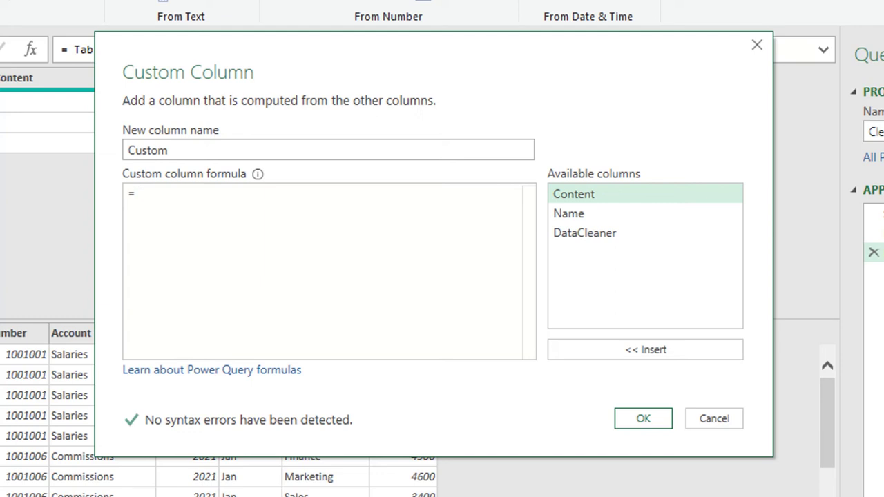
pyautogui.write(' Data')
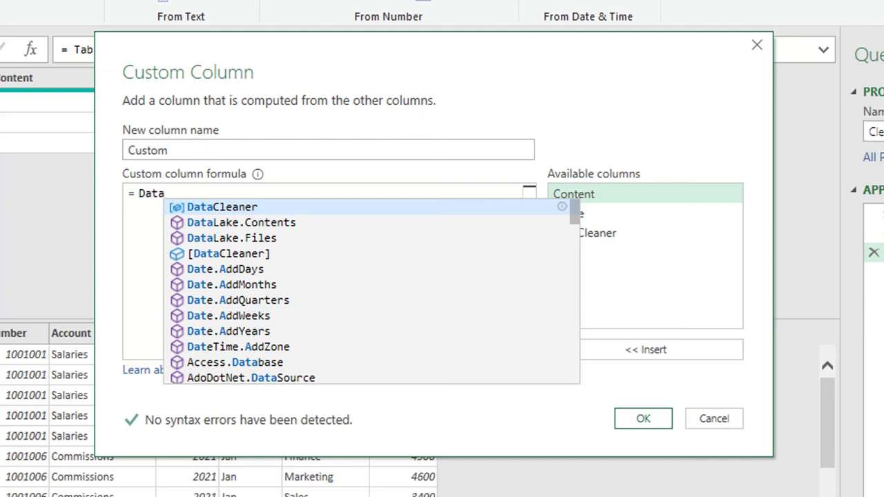
pyautogui.press('Tab')
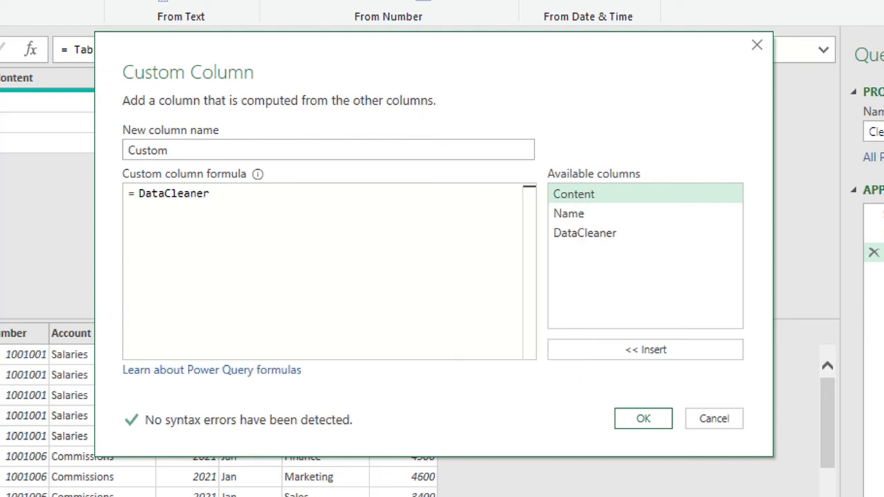
pyautogui.write('(')
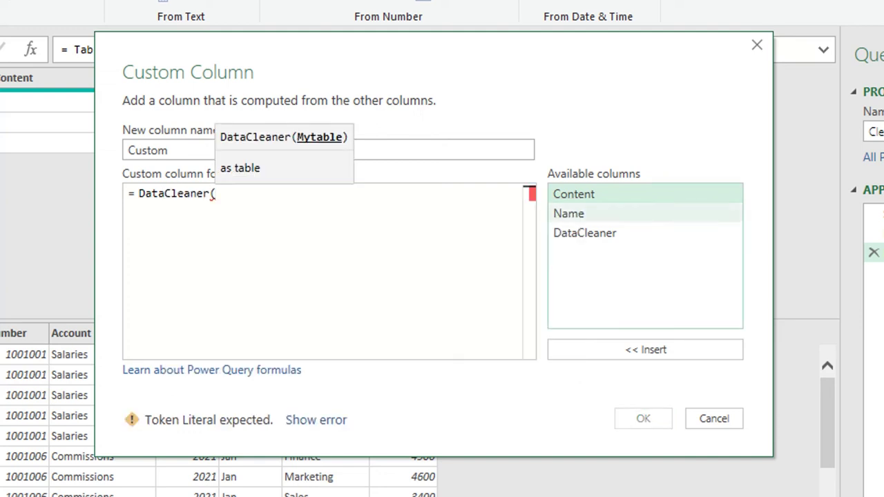
pyautogui.doubleClick(574, 194)
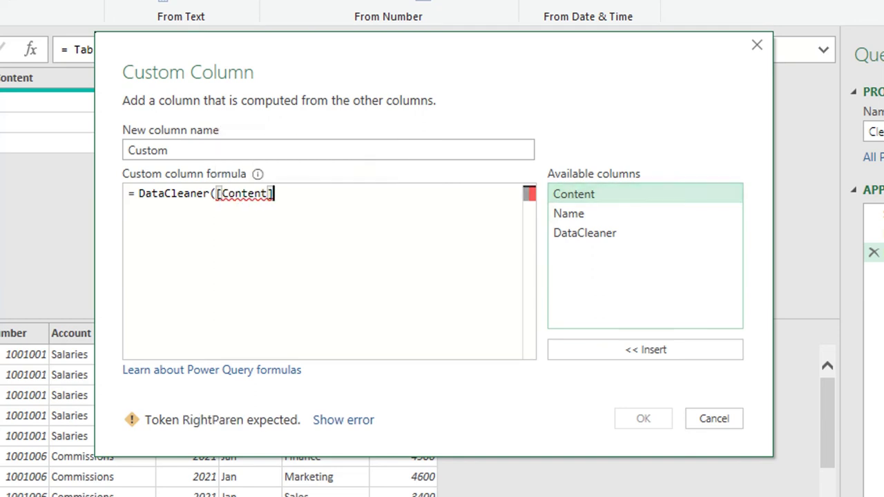
pyautogui.write(')')
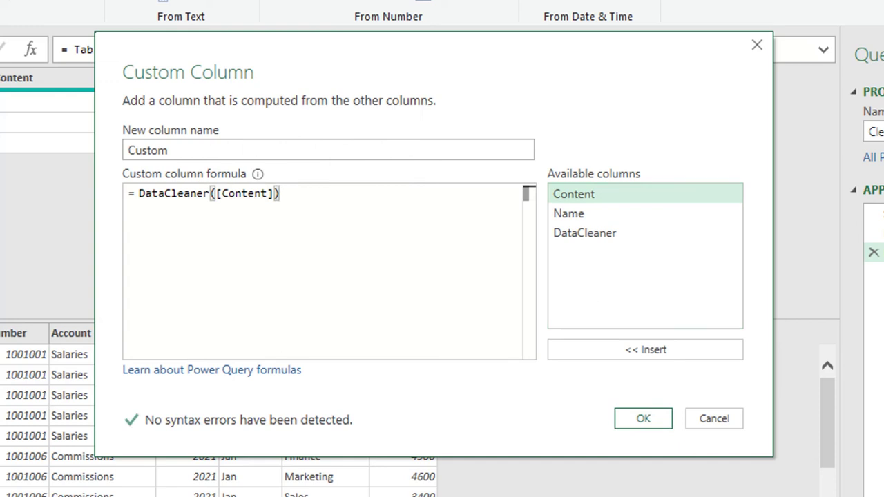
pyautogui.click(643, 419)
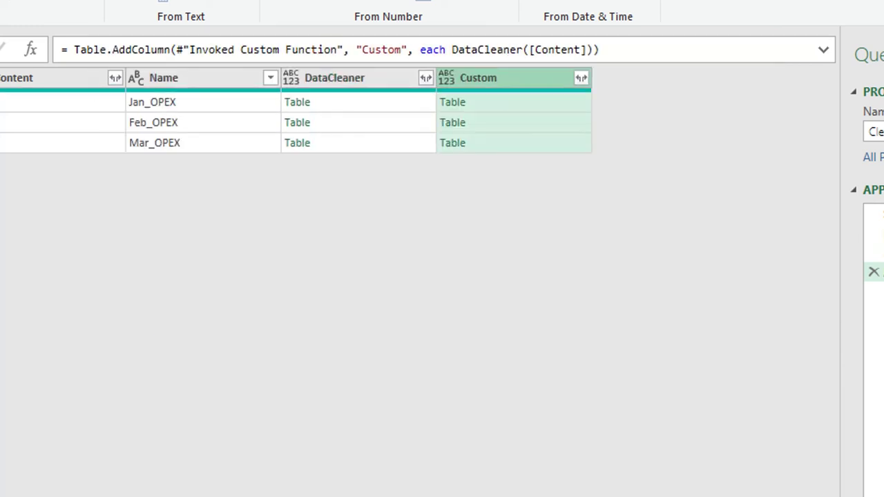
# Preview the Custom column's Jan_OPEX and Feb_OPEX results, then select the DataCleaner column.
pyautogui.click(525, 102)
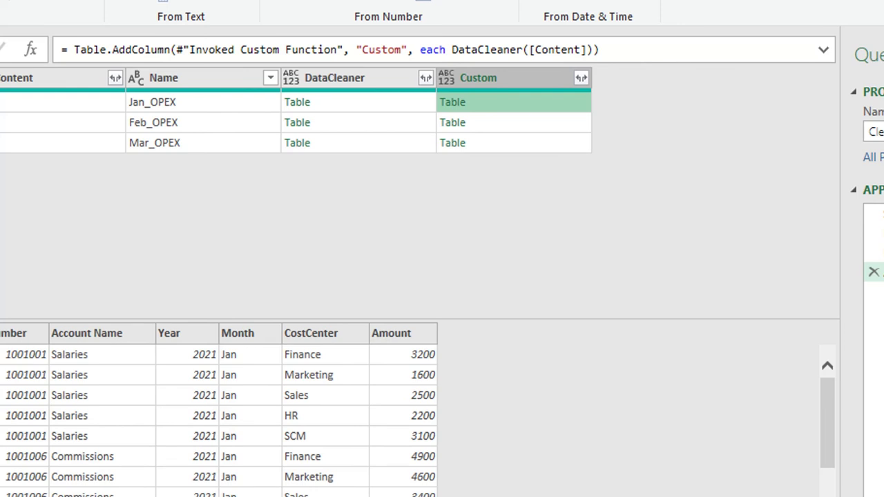
pyautogui.click(514, 122)
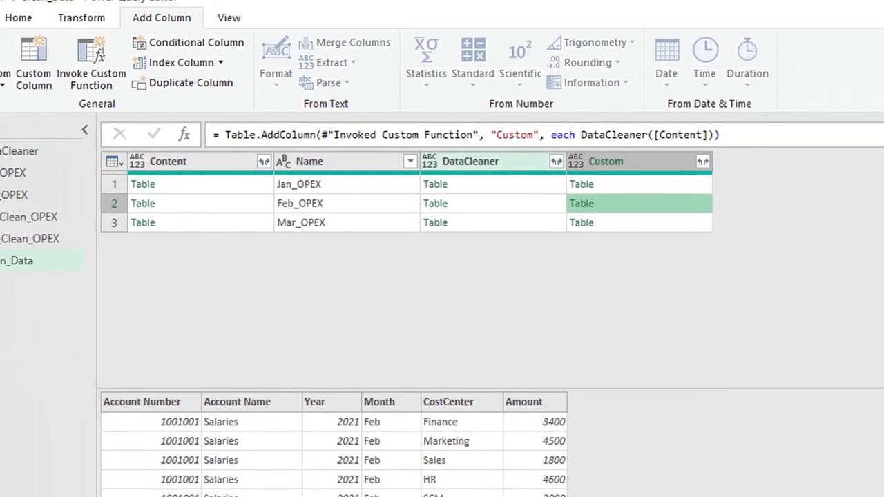
pyautogui.click(489, 173)
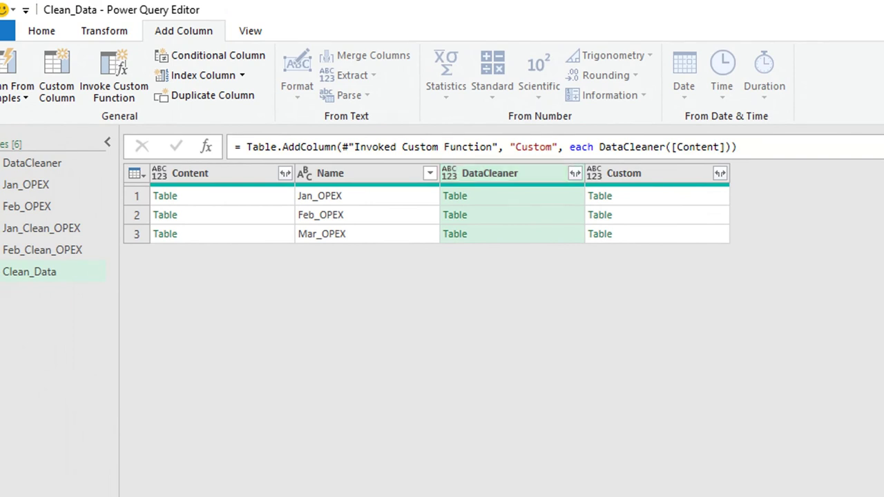
# Keep only the DataCleaner column and expand all its table columns without prefixes.
pyautogui.rightClick(521, 178)
pyautogui.click(610, 233)
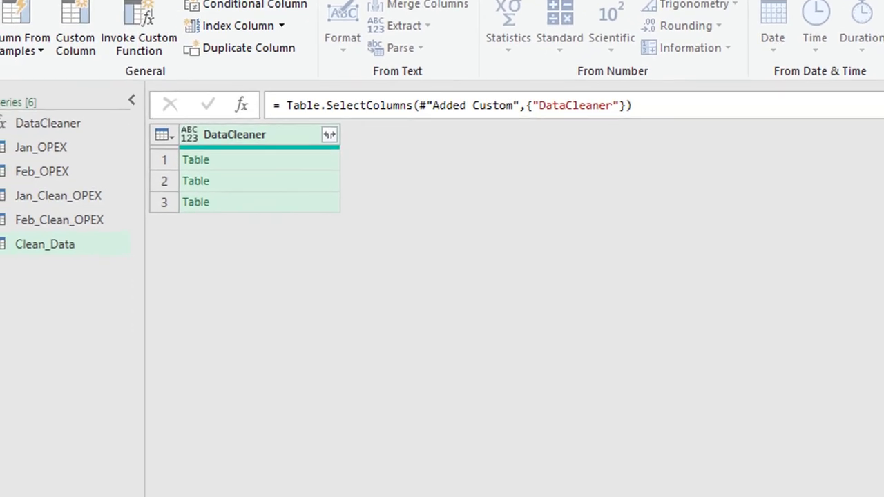
pyautogui.click(285, 173)
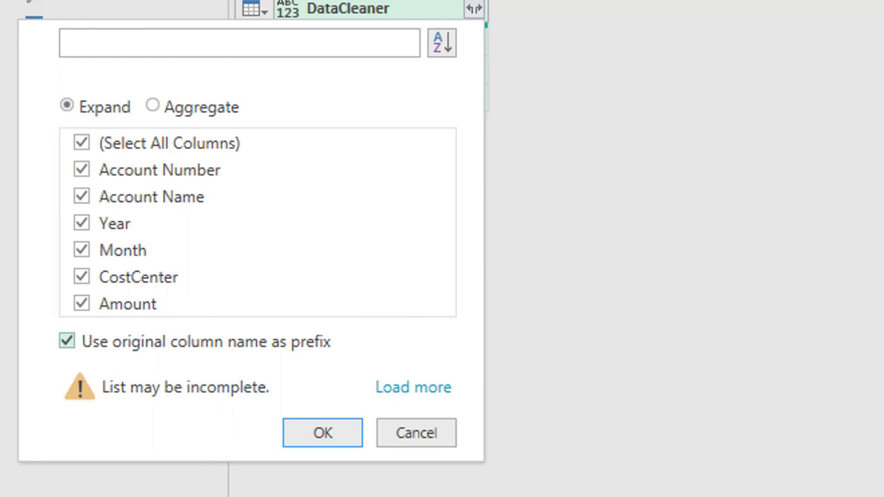
pyautogui.click(66, 341)
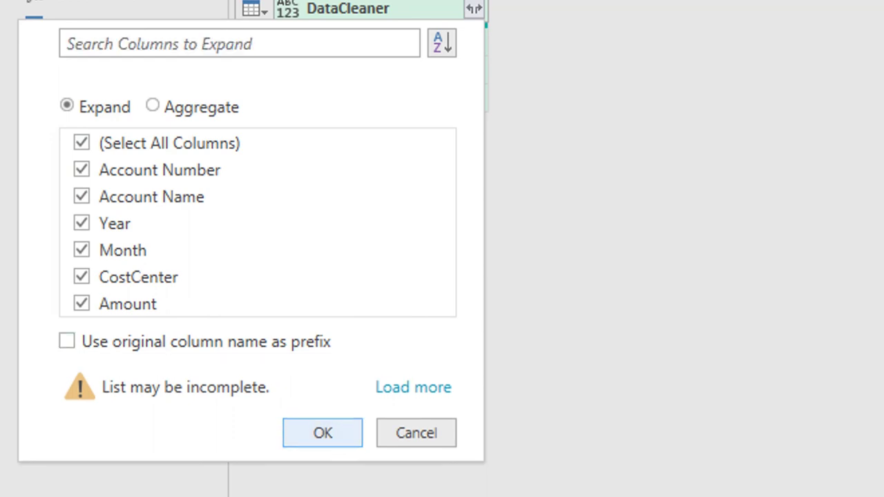
pyautogui.press('Return')
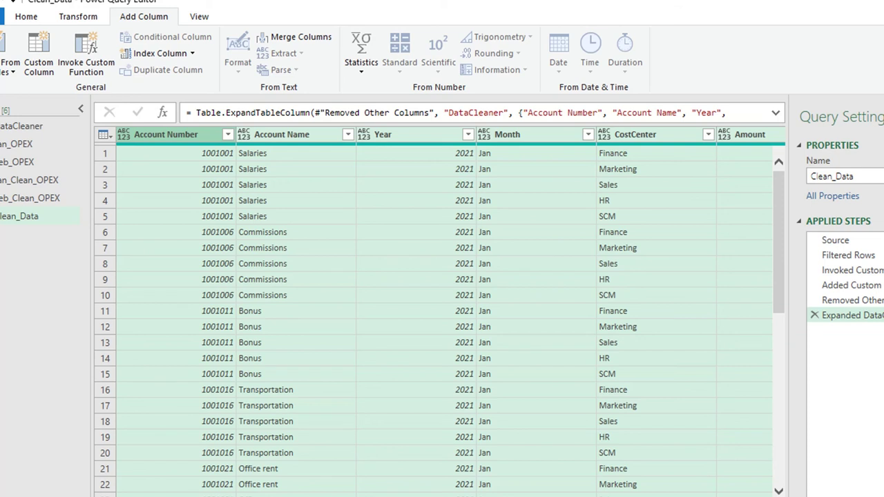
# Detect data types for all columns and load Clean_Data as a table on a new worksheet.
pyautogui.click(78, 16)
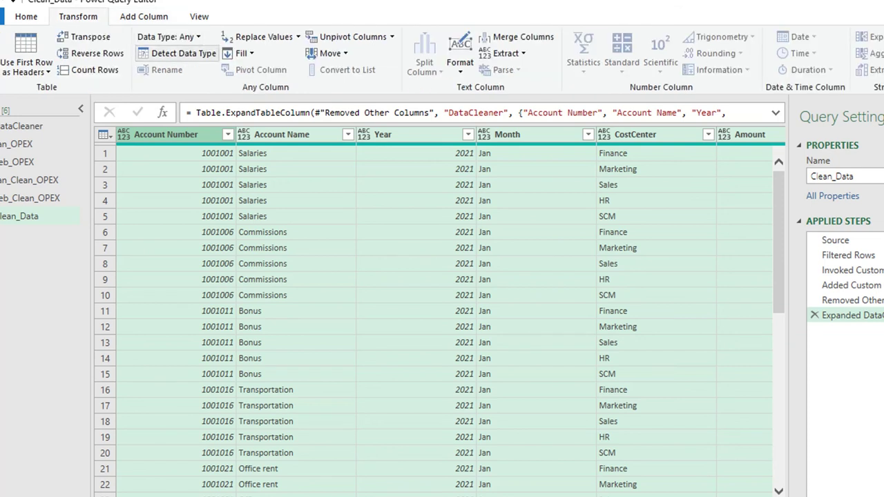
pyautogui.click(176, 53)
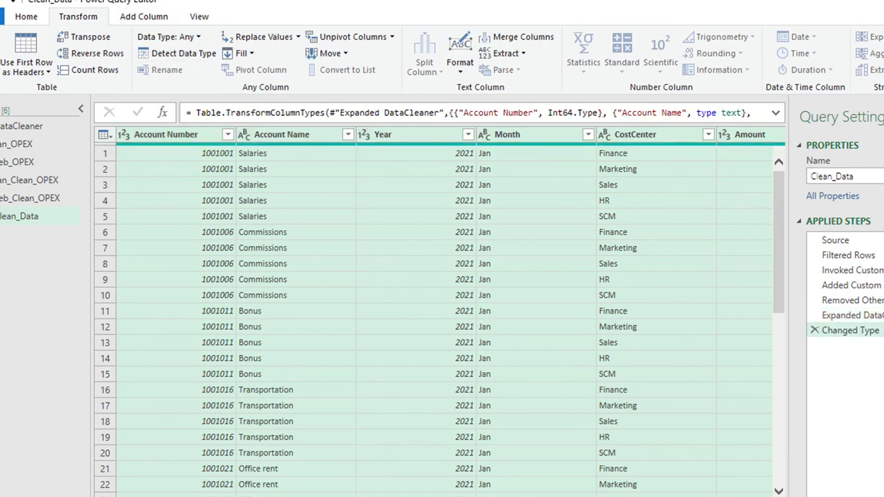
pyautogui.click(26, 16)
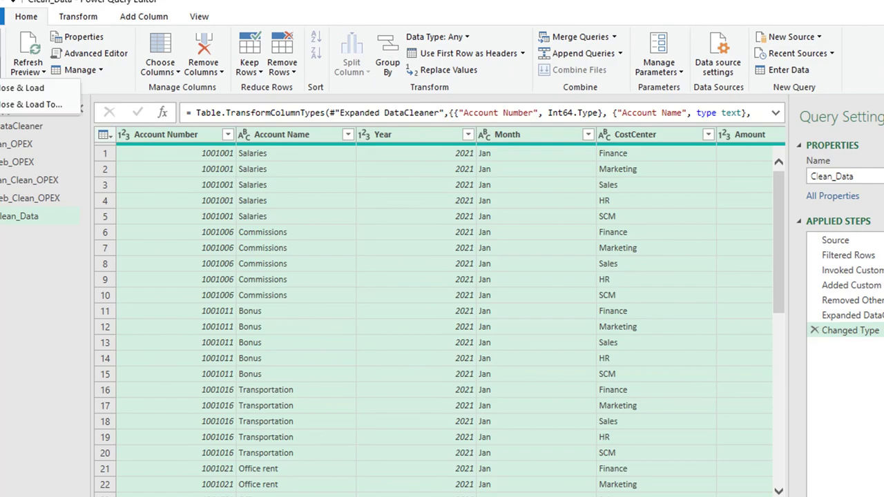
pyautogui.click(1, 72)
pyautogui.click(22, 88)
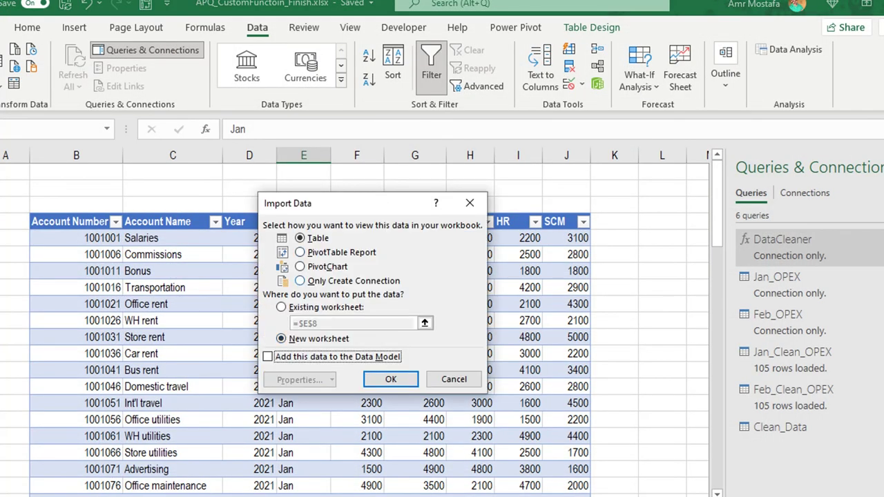
pyautogui.click(391, 379)
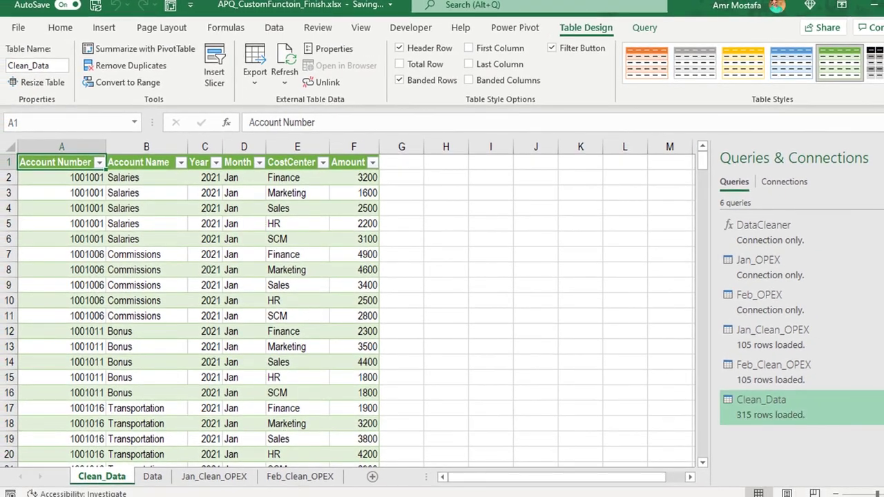
# Check the months in the Month column, then go to the Data sheet.
pyautogui.click(259, 162)
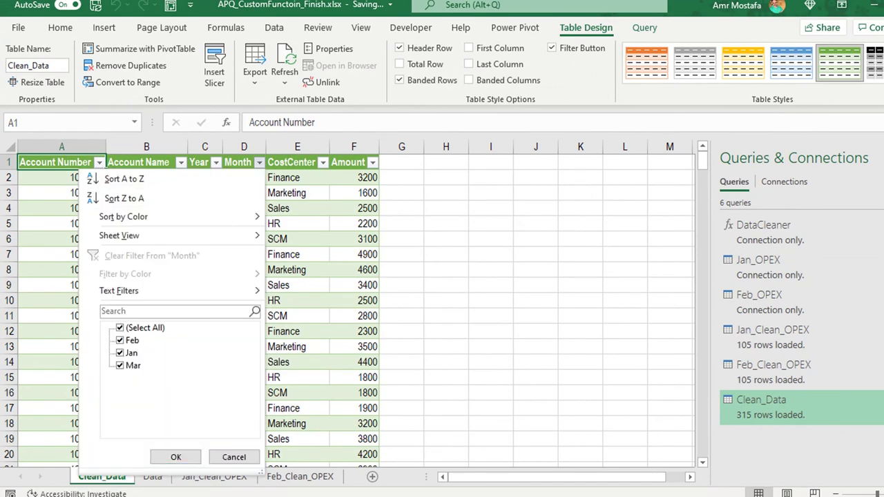
pyautogui.press('Escape')
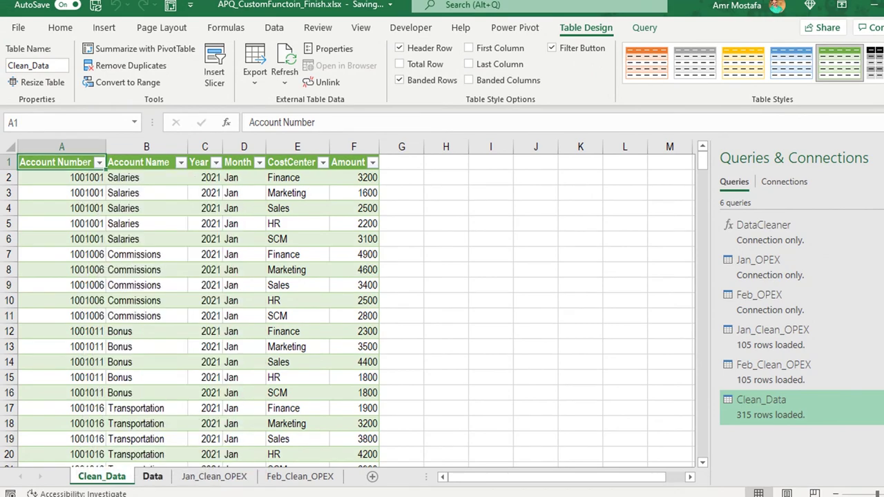
pyautogui.hotkey('ctrl', 'pagedown')
pyautogui.scroll(-9, 311, 304)
pyautogui.scroll(-4, 310, 304)
# Copy the Mar_OPEX table and paste it at cell B78.
pyautogui.scroll(-3, 323, 311)
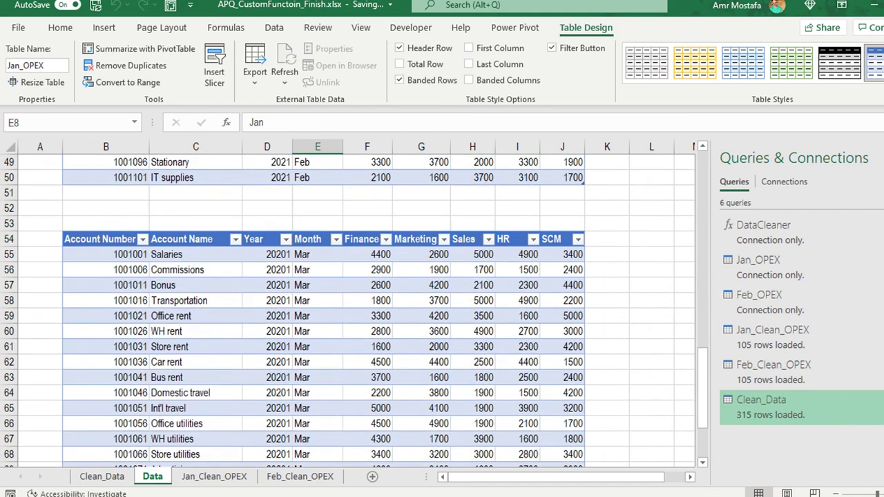
pyautogui.click(105, 315)
pyautogui.click(195, 331)
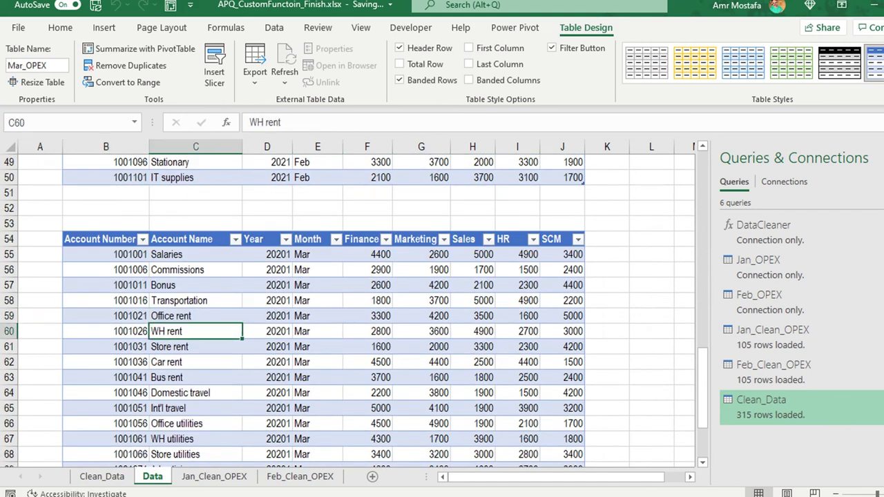
pyautogui.hotkey('ctrl', 'a')
pyautogui.hotkey('ctrl', 'a')
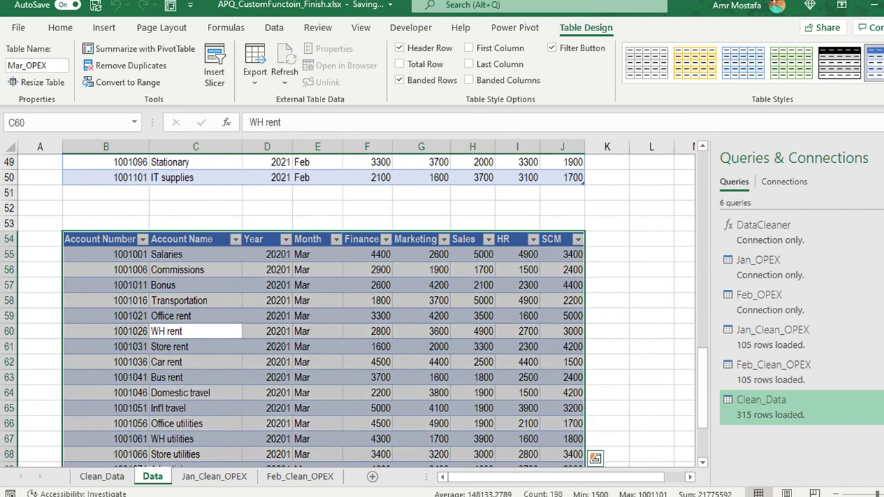
pyautogui.hotkey('ctrl', 'c')
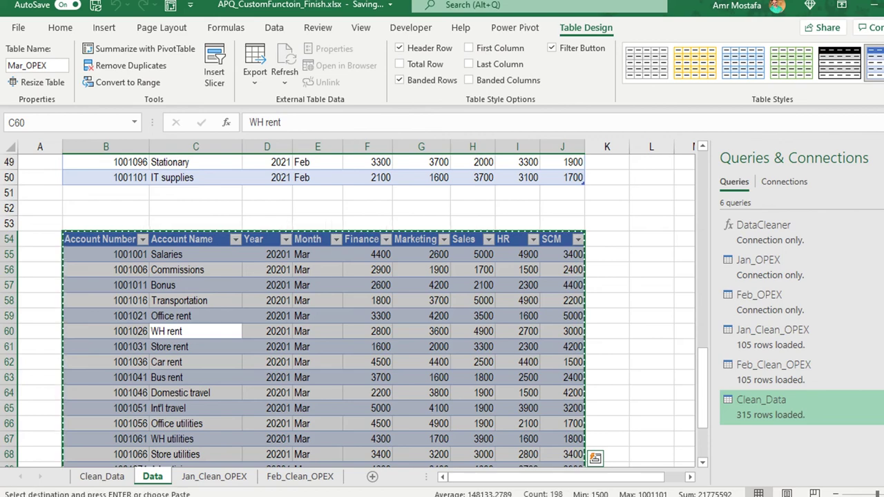
pyautogui.scroll(-5, 323, 311)
pyautogui.click(106, 377)
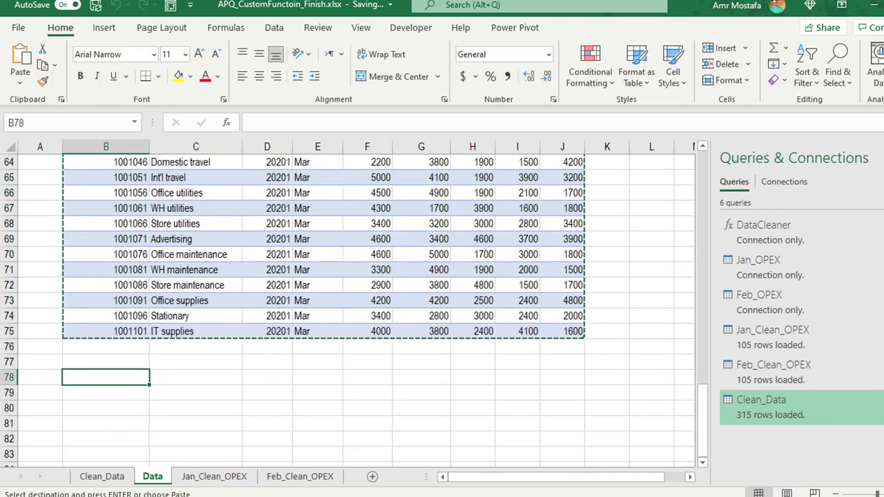
pyautogui.hotkey('ctrl', 'v')
# Fill every Month cell of the pasted table with Apr.
pyautogui.click(317, 392)
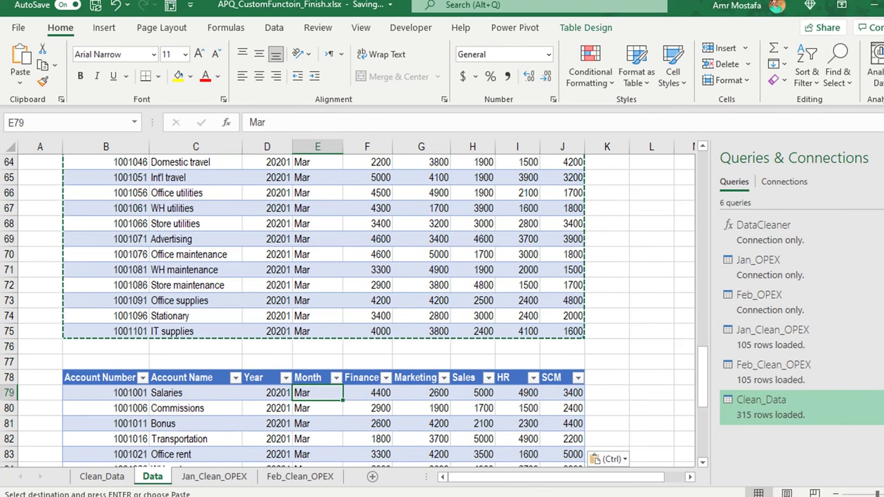
pyautogui.hotkey('ctrl', 'shift', 'Down')
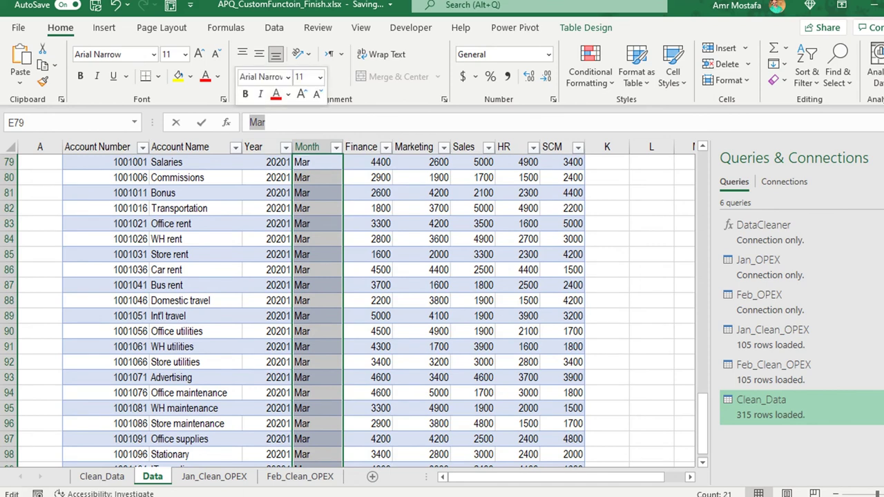
pyautogui.write('Apr')
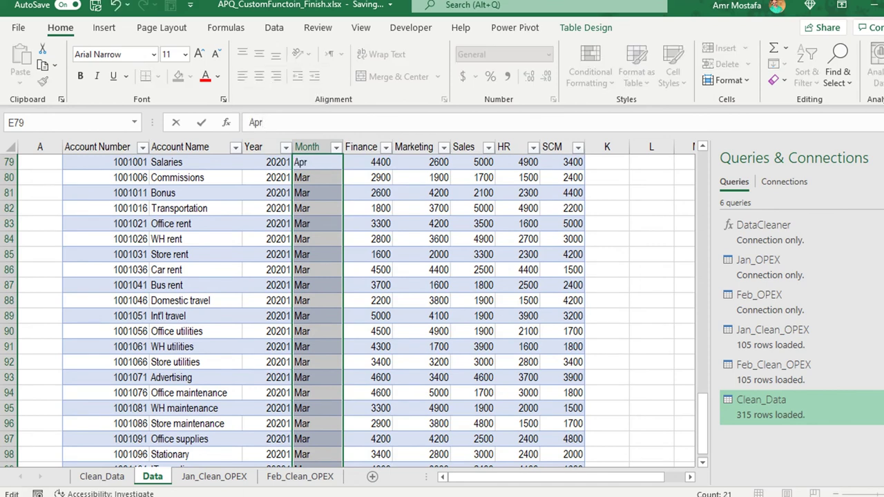
pyautogui.hotkey('ctrl', 'Return')
# Rename the new table to Apr_OPEX.
pyautogui.scroll(4, 323, 304)
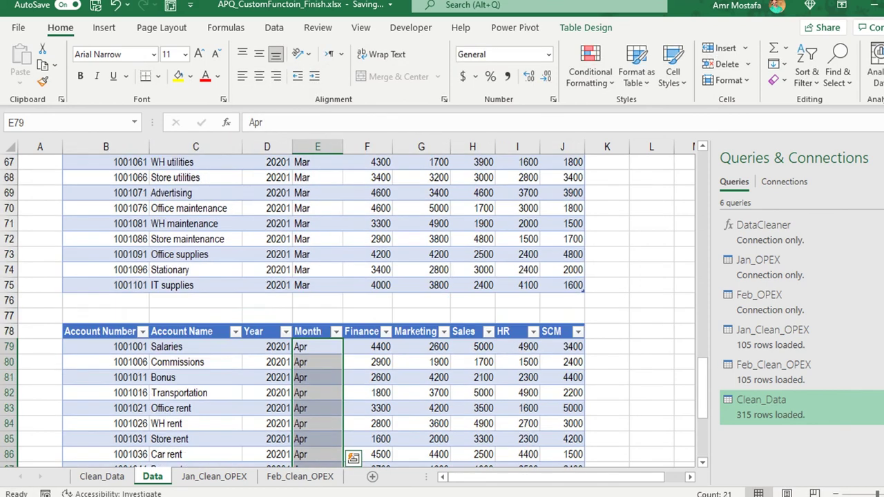
pyautogui.click(317, 346)
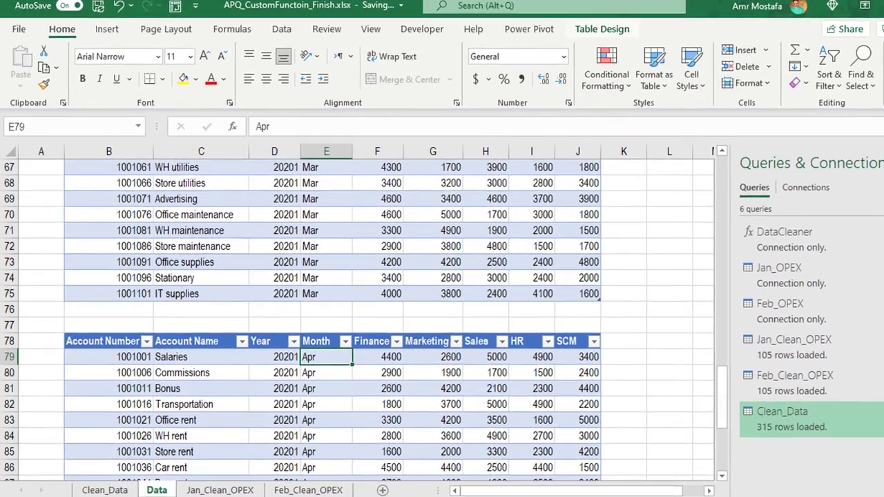
pyautogui.click(585, 28)
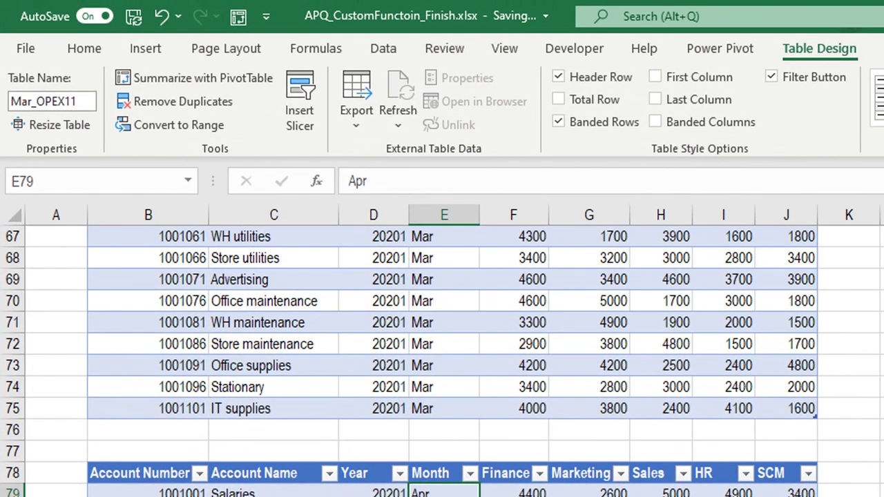
pyautogui.click(51, 100)
pyautogui.write('Apr_OPEX')
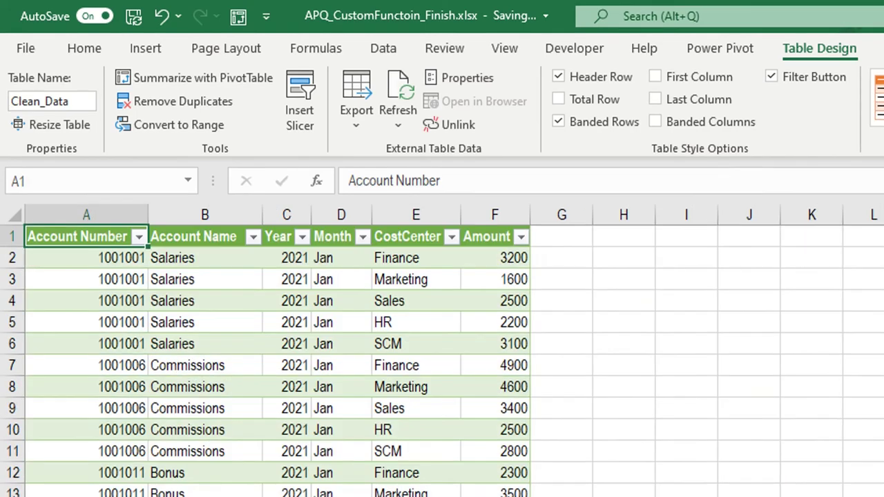
# Refresh the loaded Clean_Data table and confirm Apr now appears in its Month filter.
pyautogui.click(207, 405)
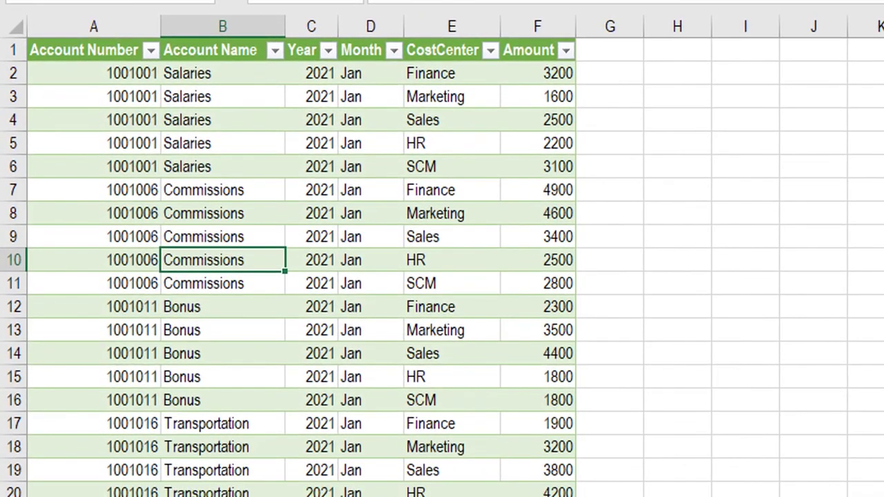
pyautogui.rightClick(253, 259)
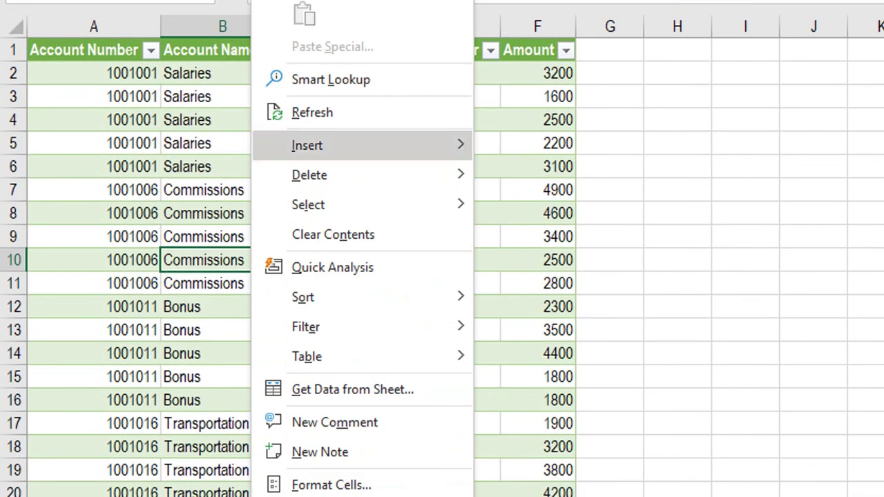
pyautogui.click(316, 113)
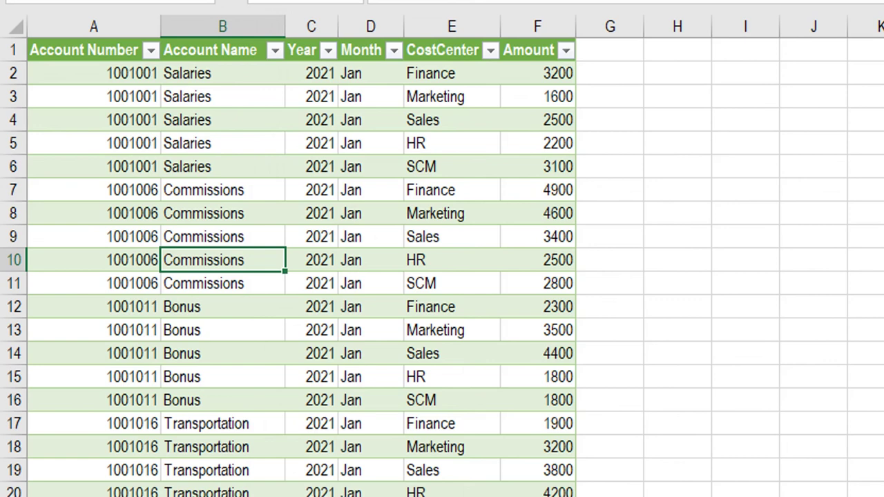
pyautogui.click(393, 50)
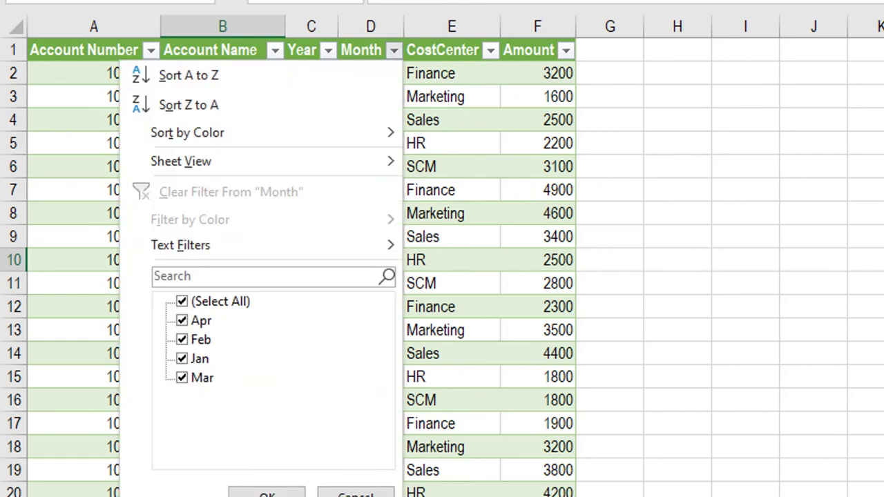
pyautogui.click(356, 495)
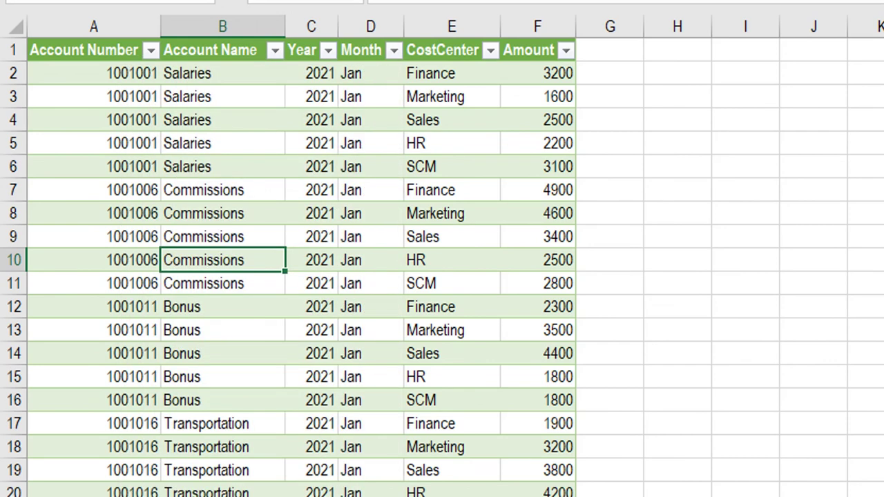
pyautogui.click(676, 237)
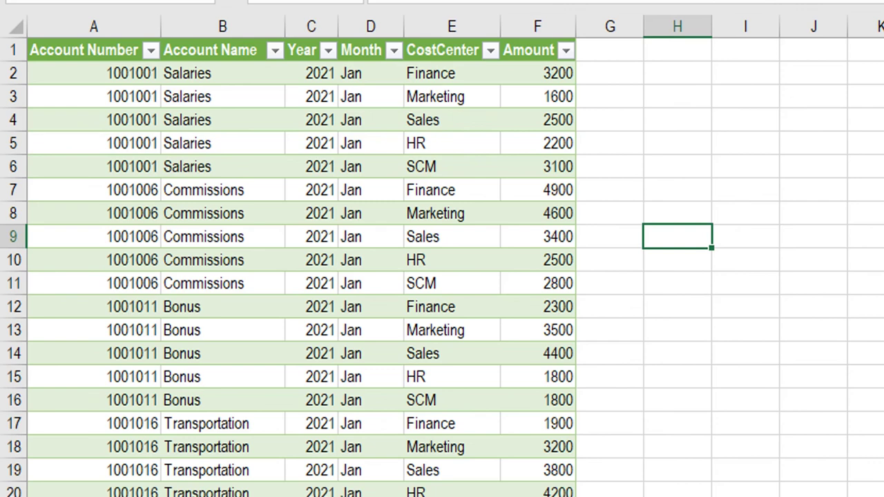